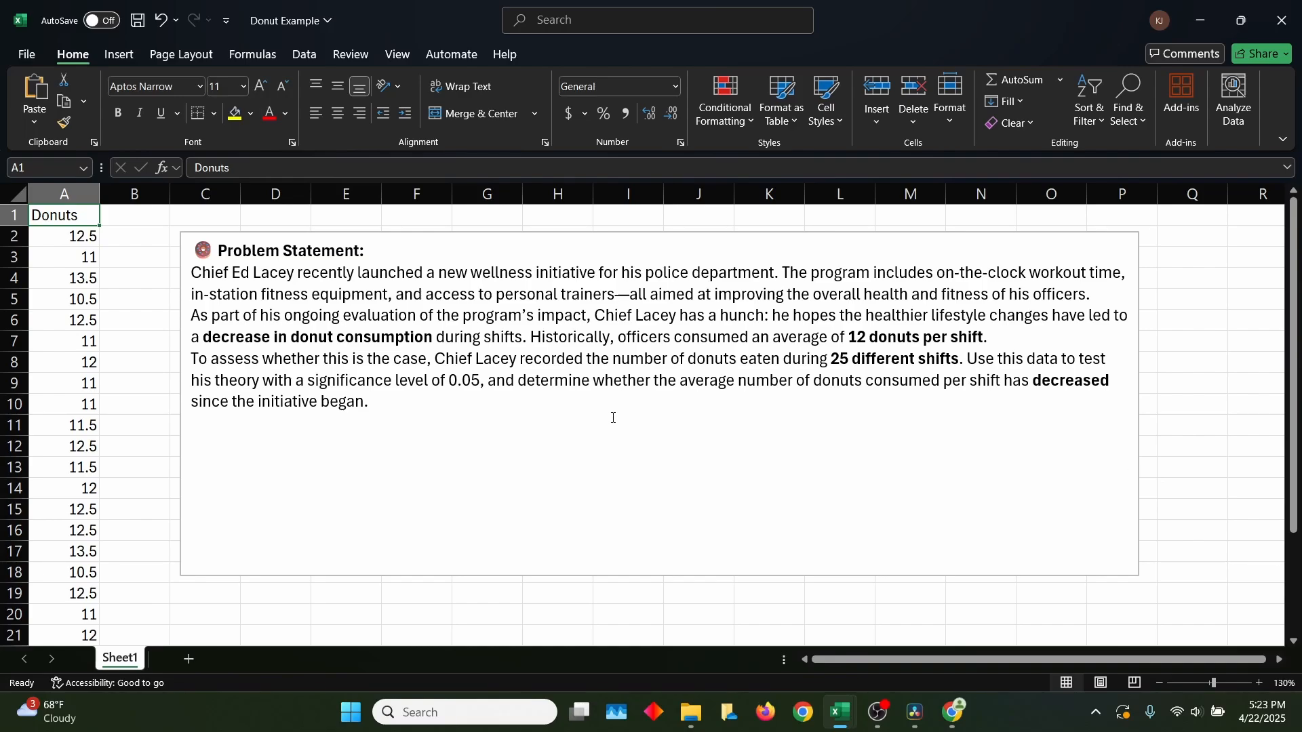
# Review the full column of donut data in column A, from its header down to the last recorded shift.
pyautogui.click(66, 194)
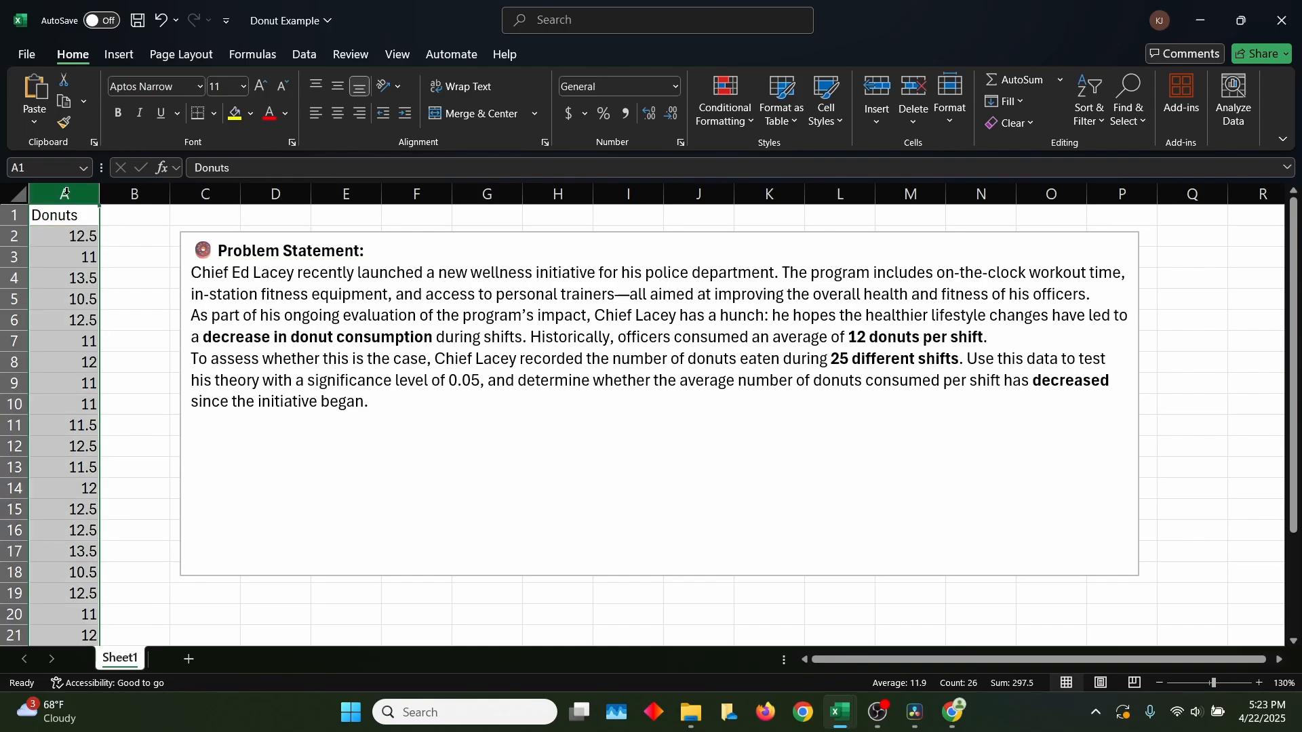
pyautogui.scroll(-5, 100, 381)
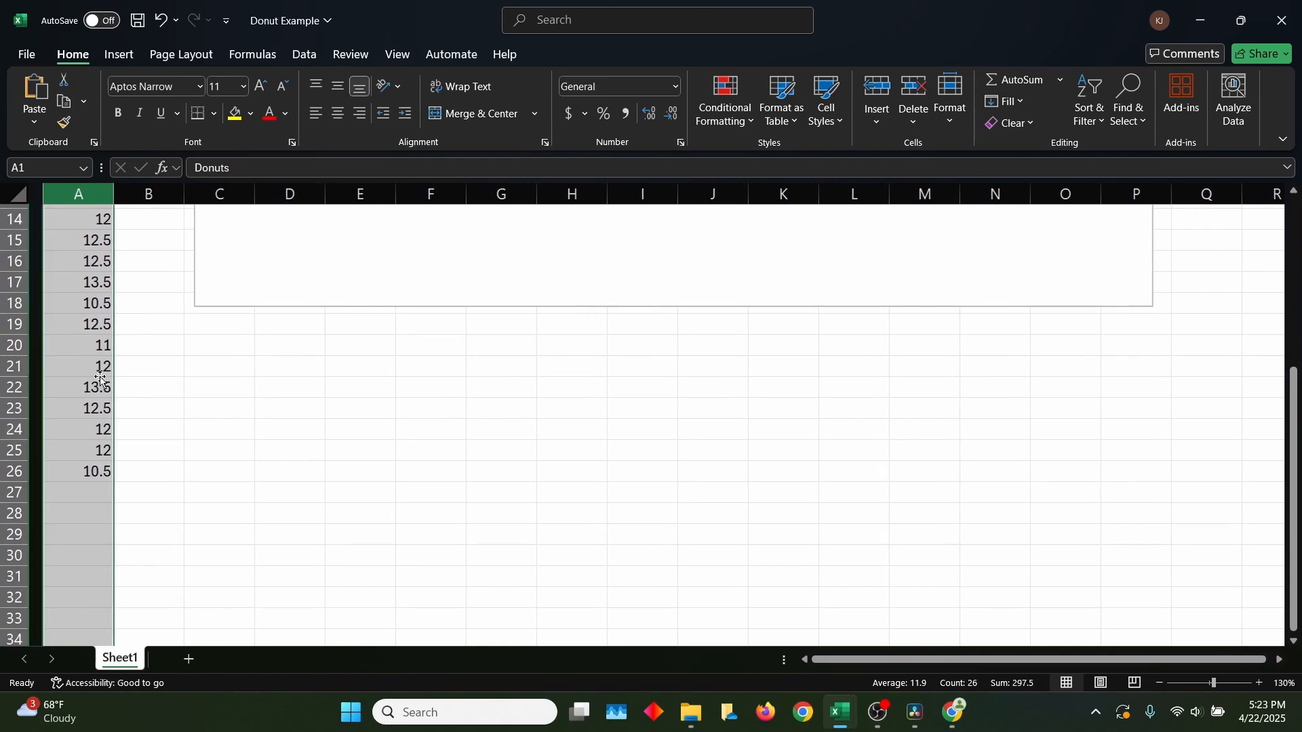
pyautogui.scroll(5, 100, 381)
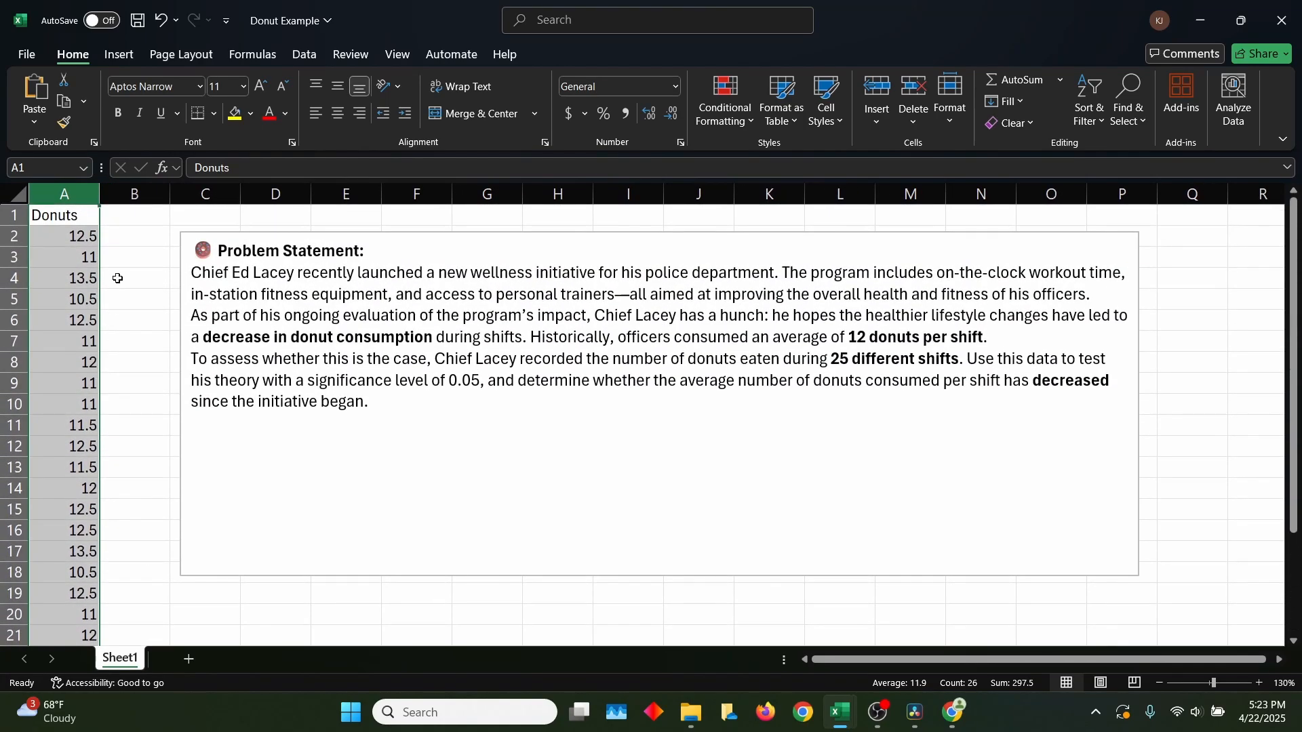
pyautogui.click(123, 244)
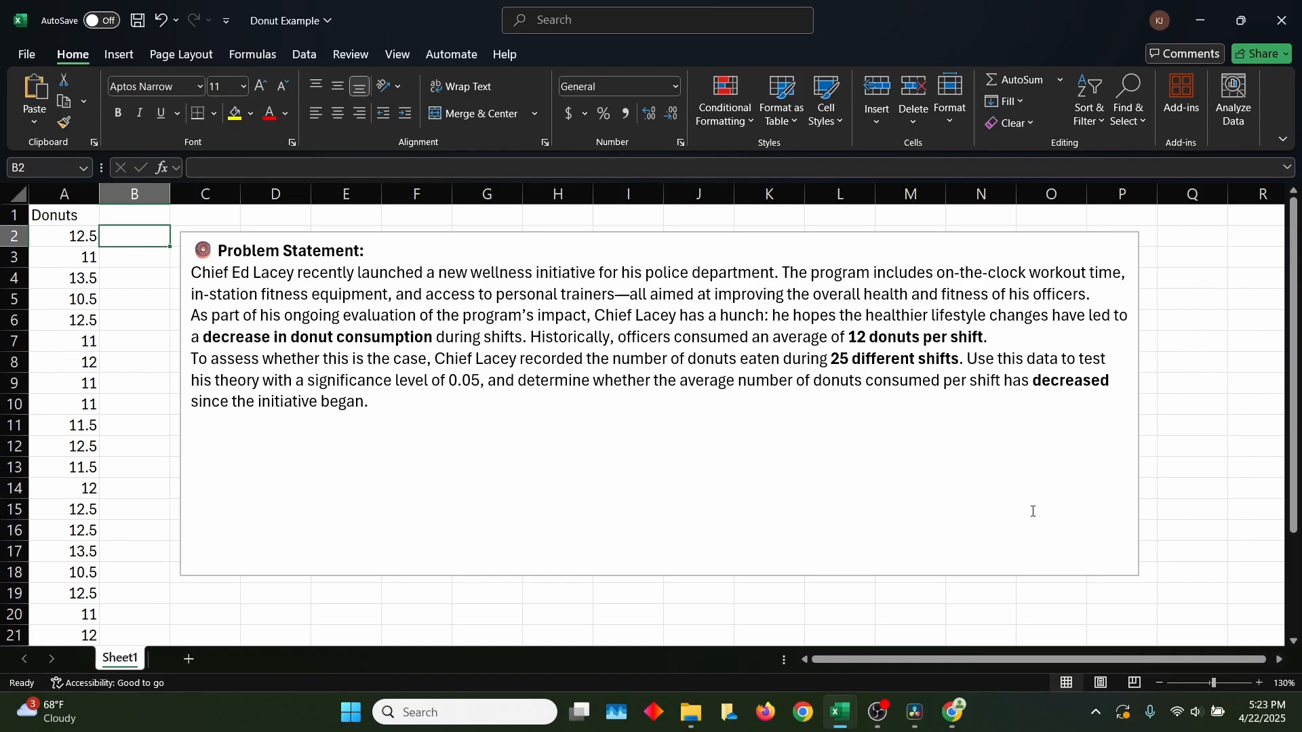
# Switch to Chrome, search for "salt cengage" and open the SALT: Statistical Analysis and Learning Tool site.
pyautogui.hotkey('alt', 'Tab')
pyautogui.write('sa')
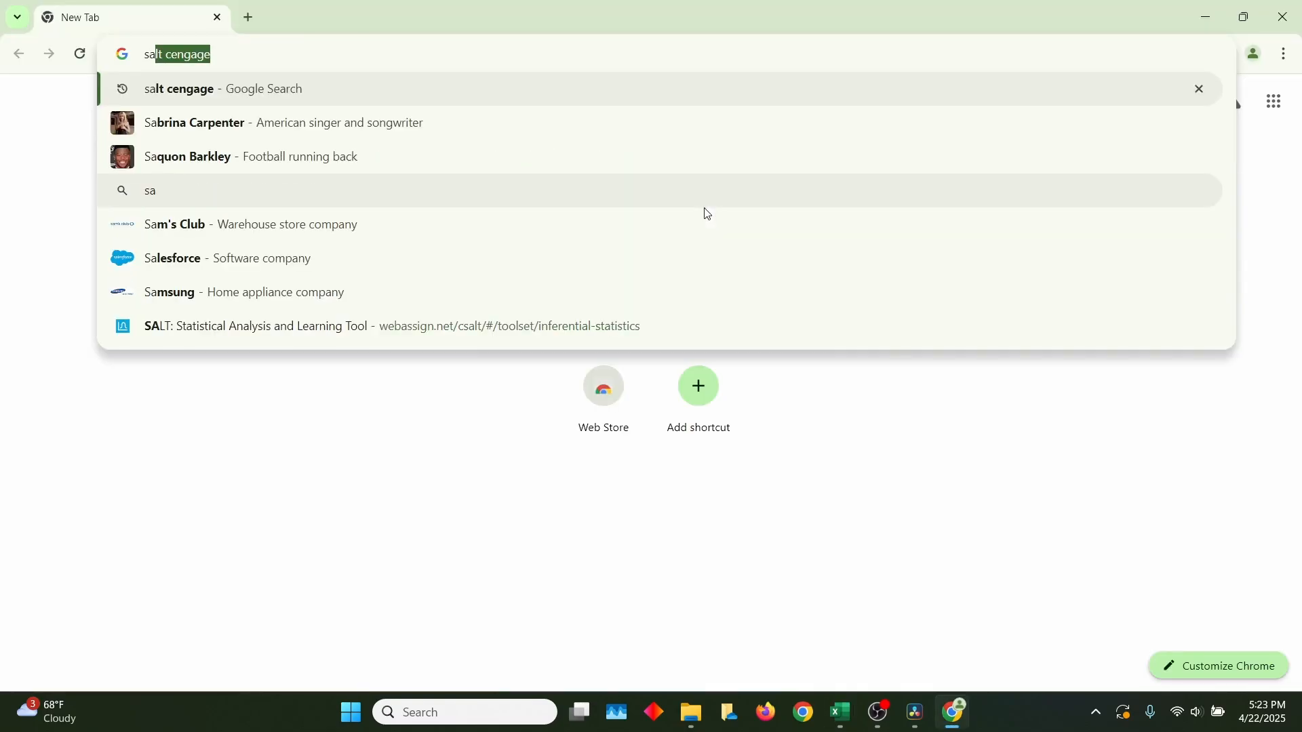
pyautogui.write('lt cengage')
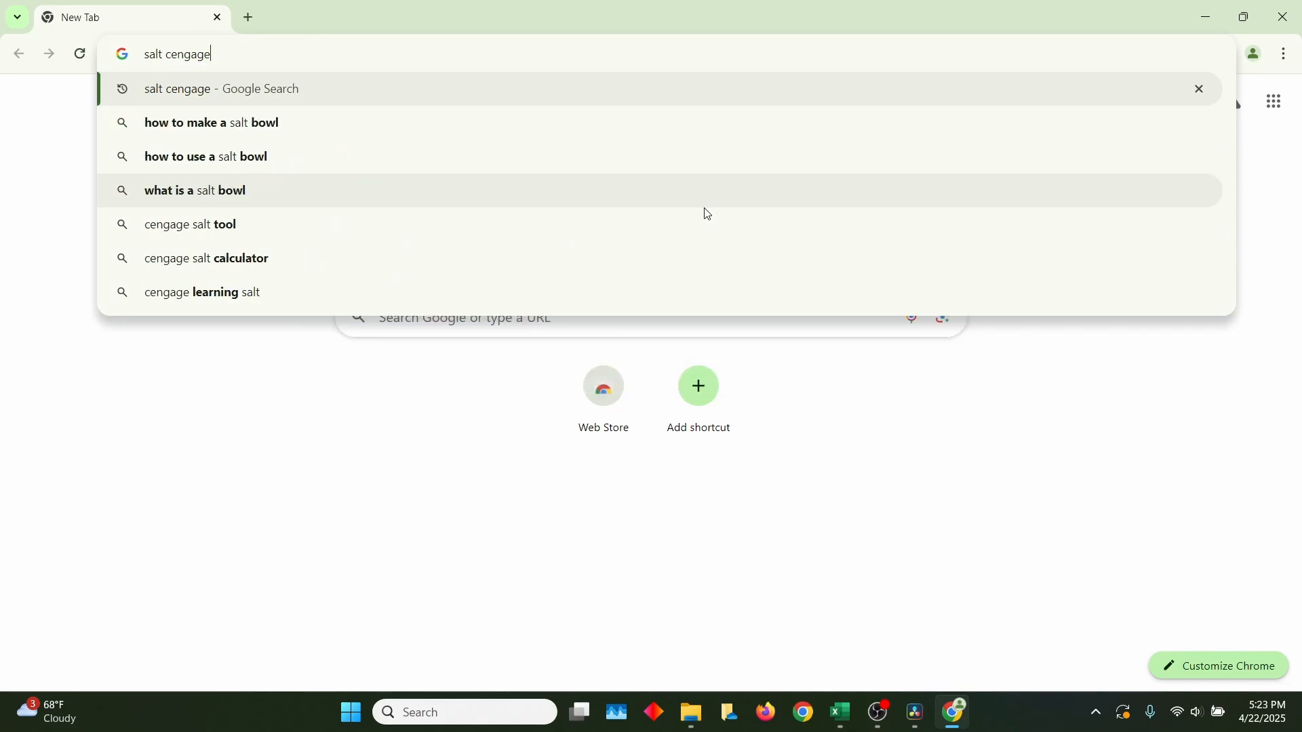
pyautogui.press('Return')
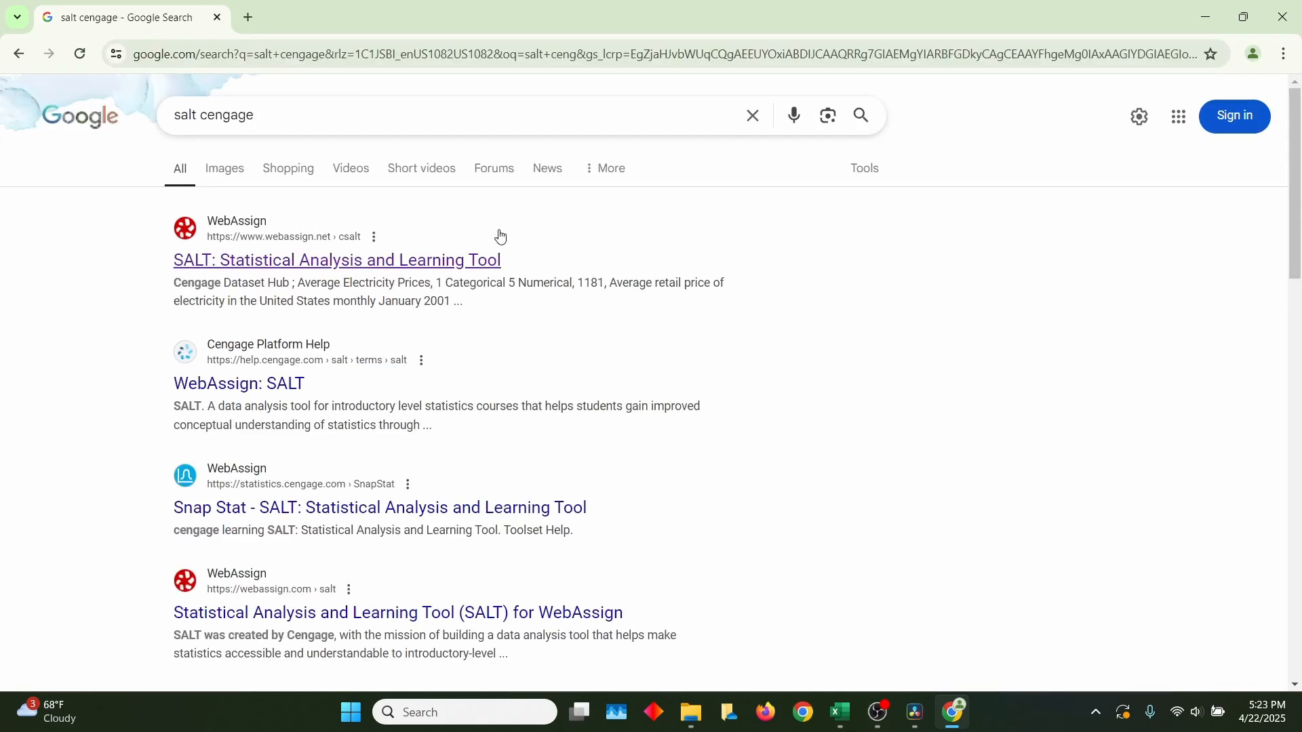
pyautogui.click(464, 255)
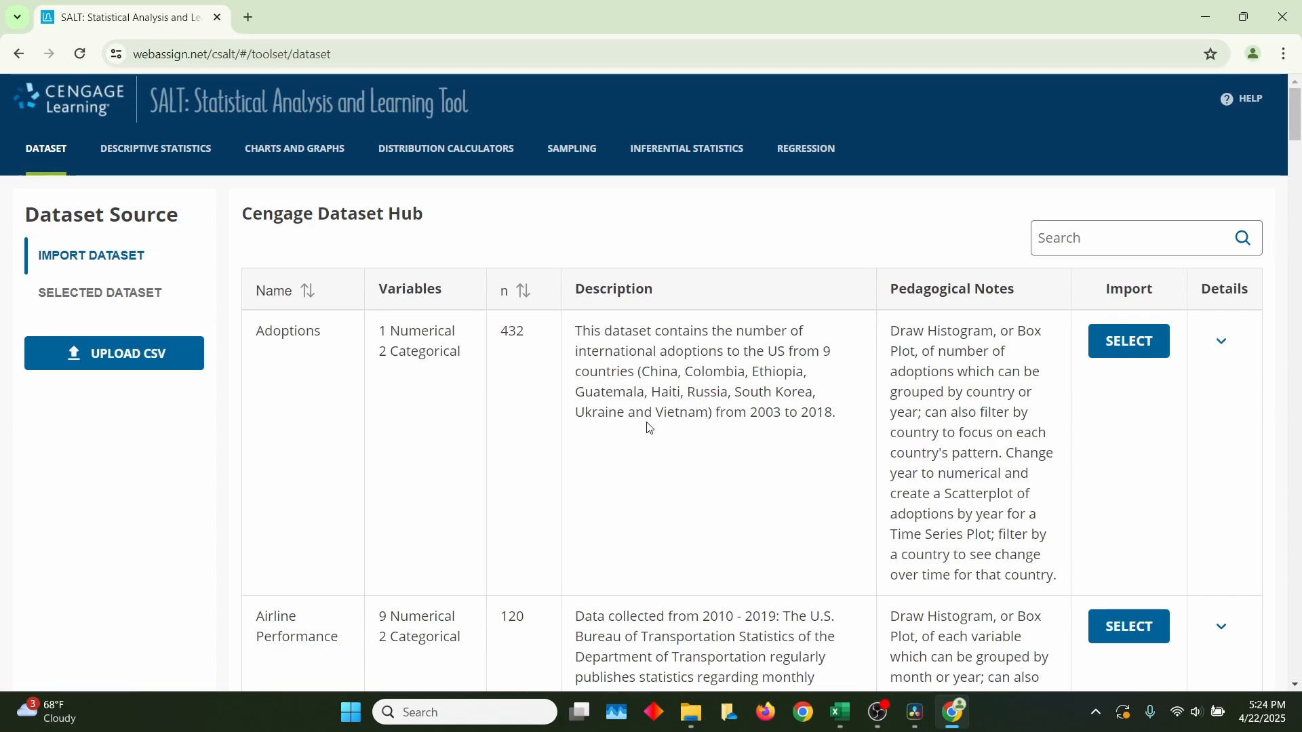
# Switch to the Donut Example workbook in Excel and check the header in A1 and the values beneath it.
pyautogui.moveTo(855, 708)
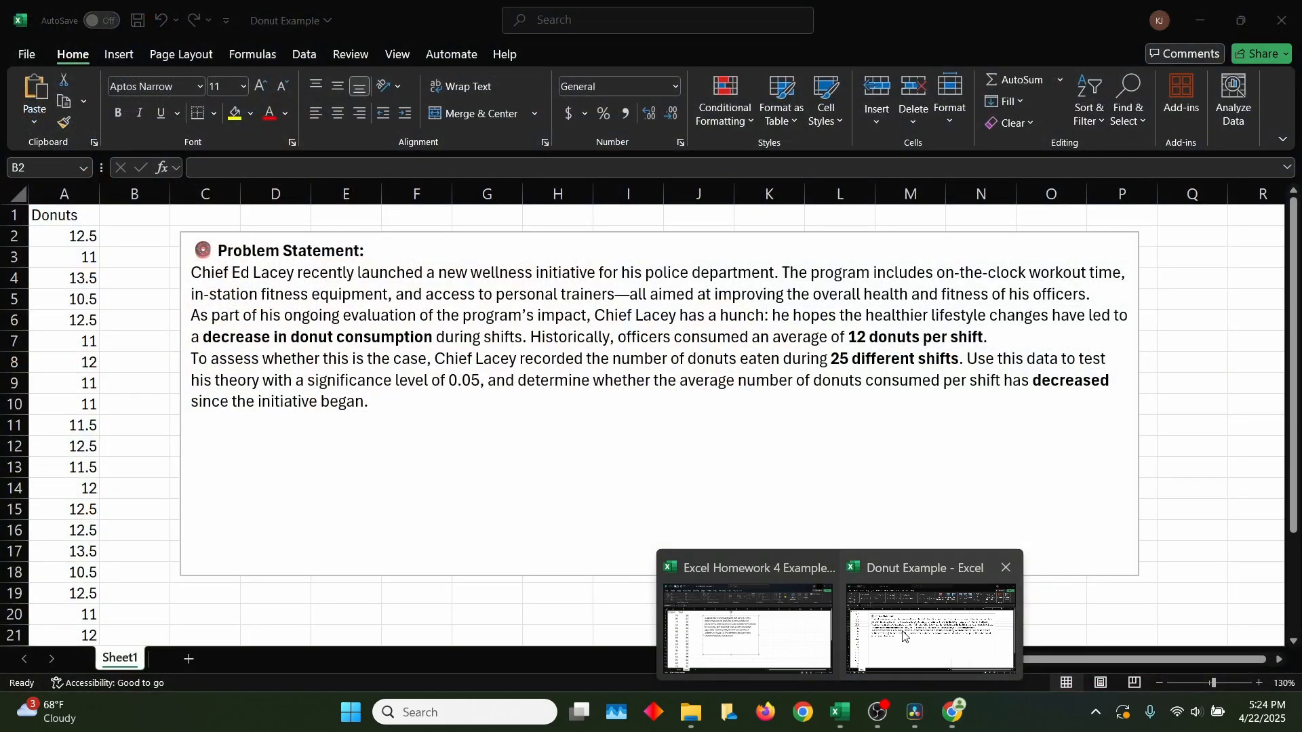
pyautogui.click(903, 631)
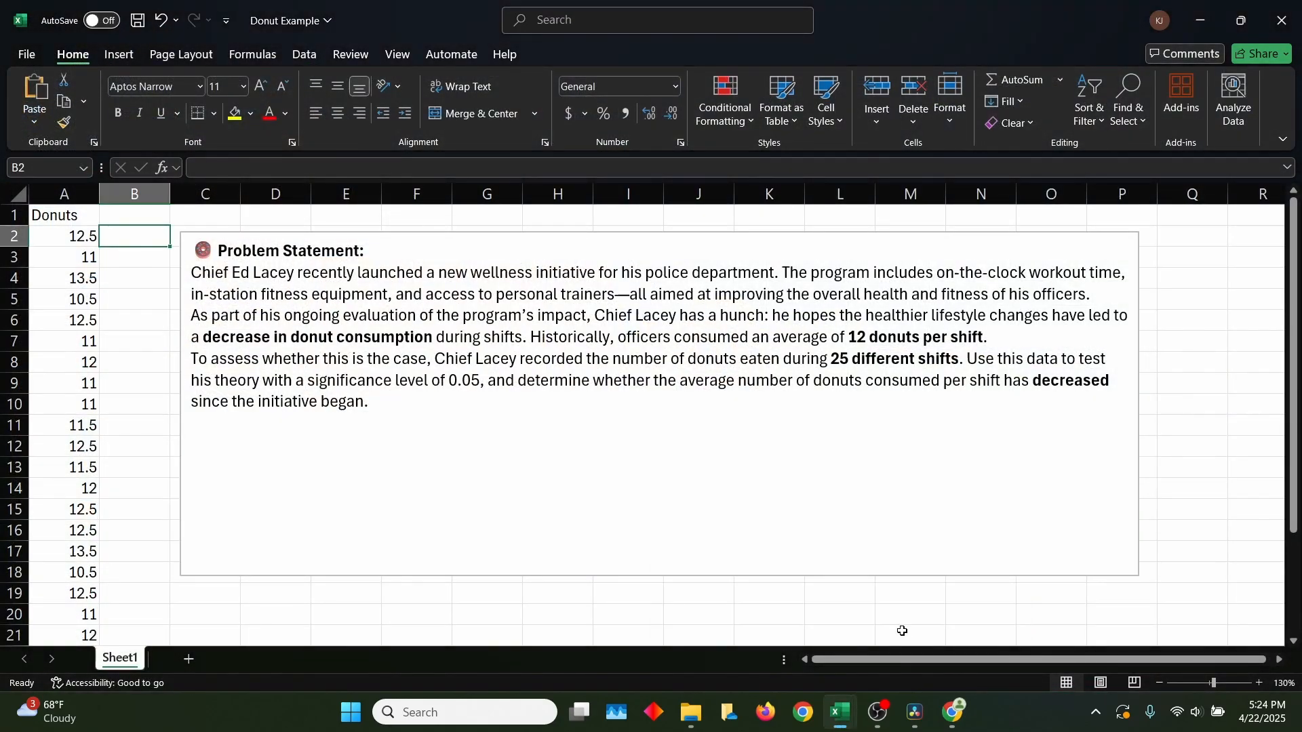
pyautogui.click(71, 221)
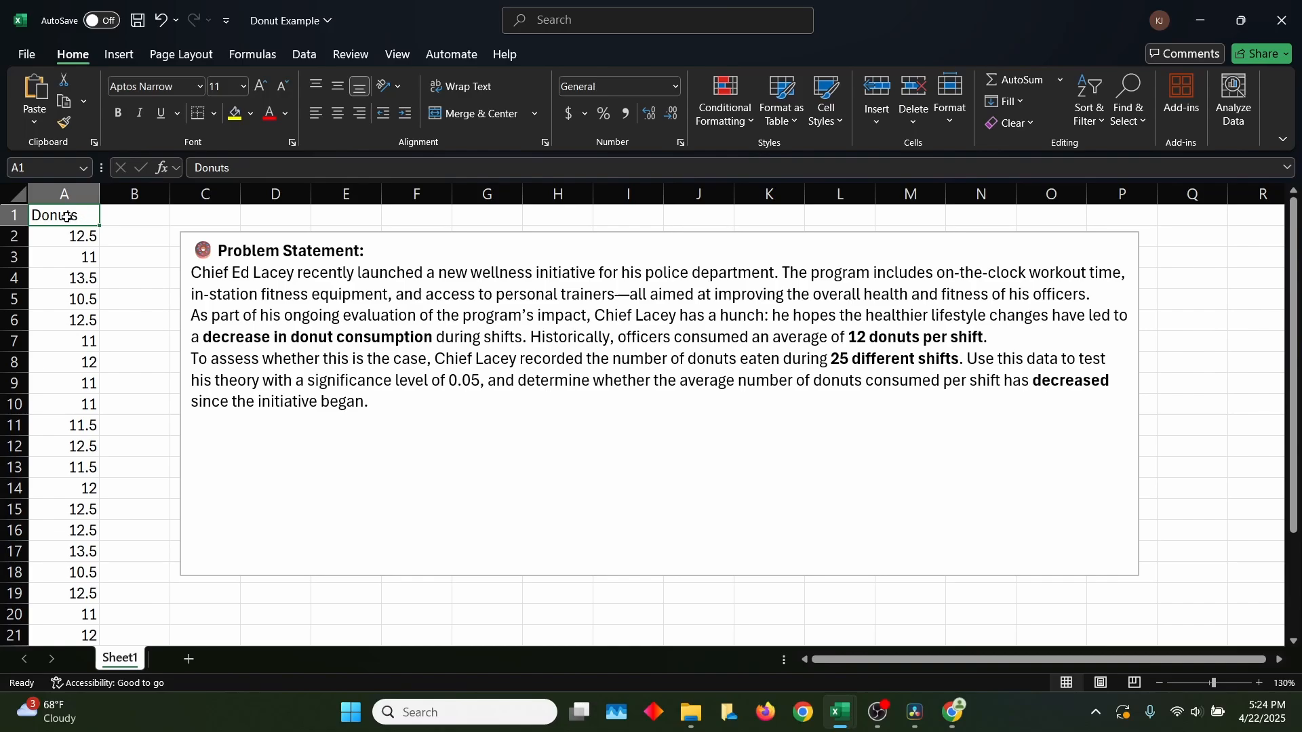
pyautogui.press('Down')
pyautogui.press('Down')
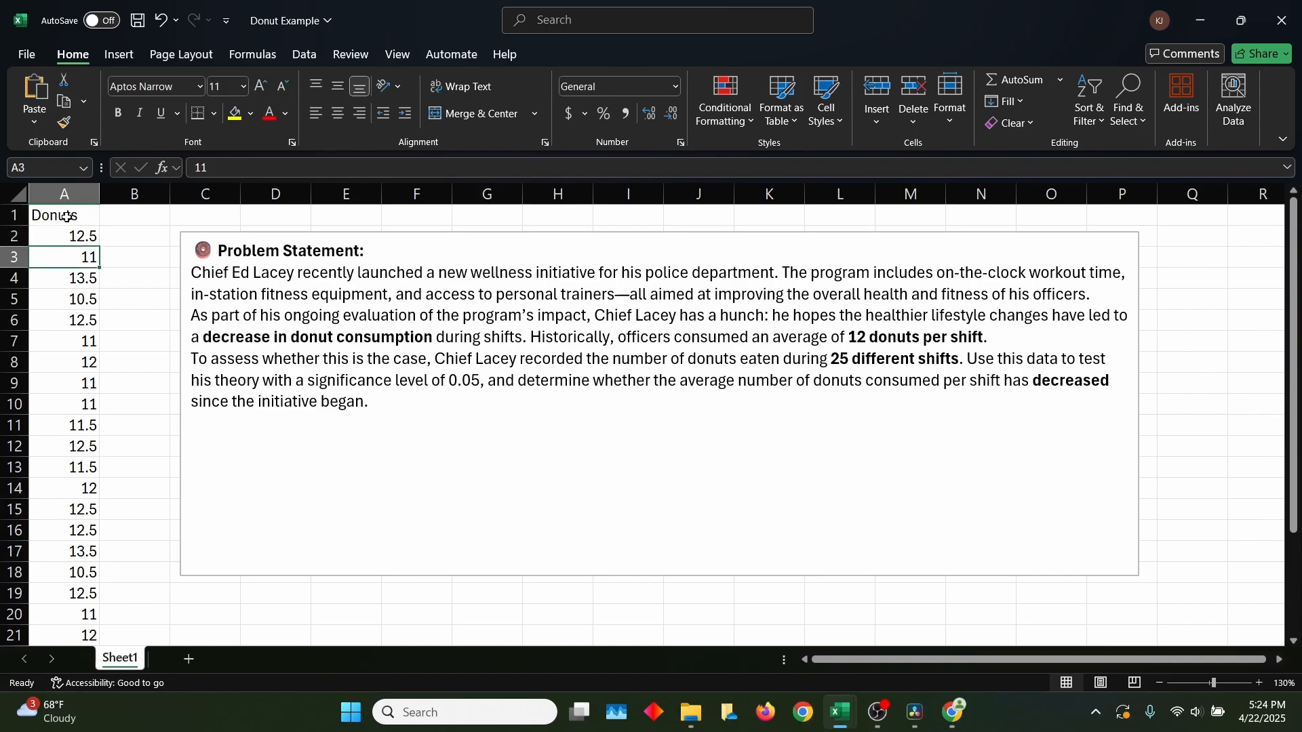
pyautogui.click(145, 221)
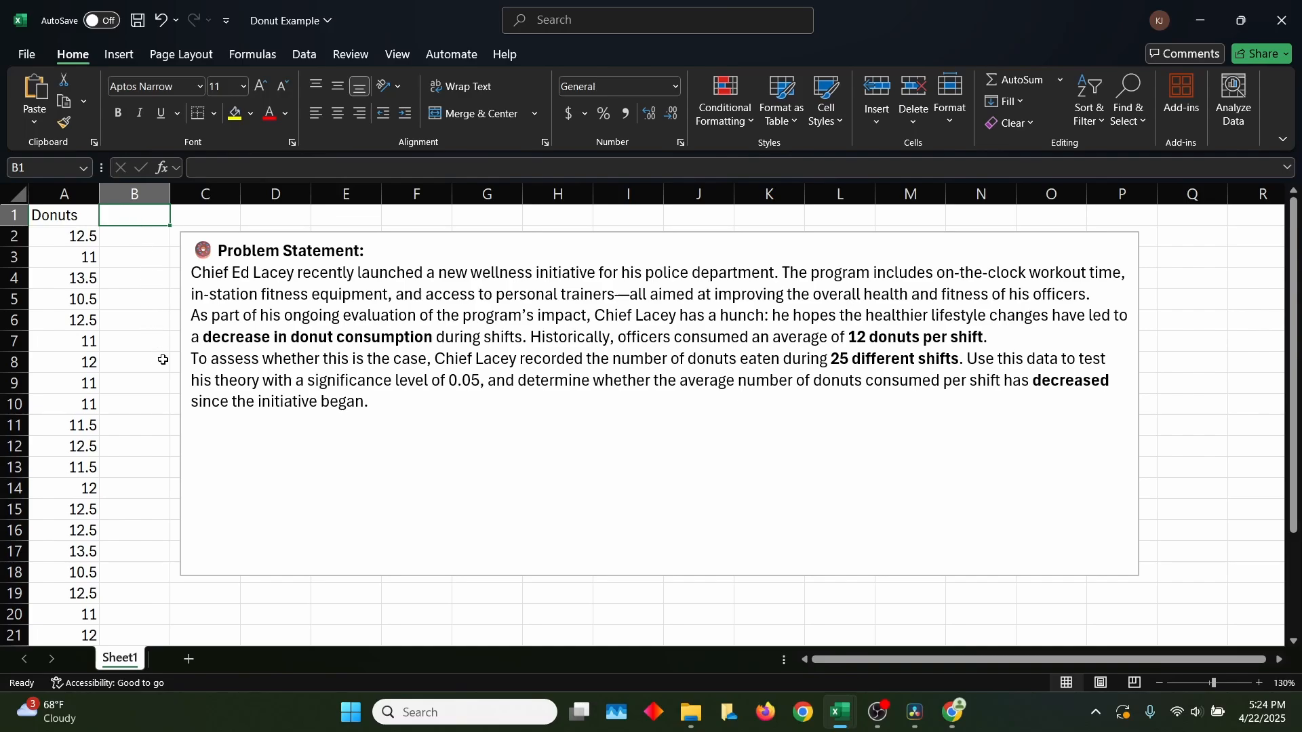
# Save a copy of the workbook as Donut Example in CSV UTF-8 (Comma delimited) format.
pyautogui.click(33, 59)
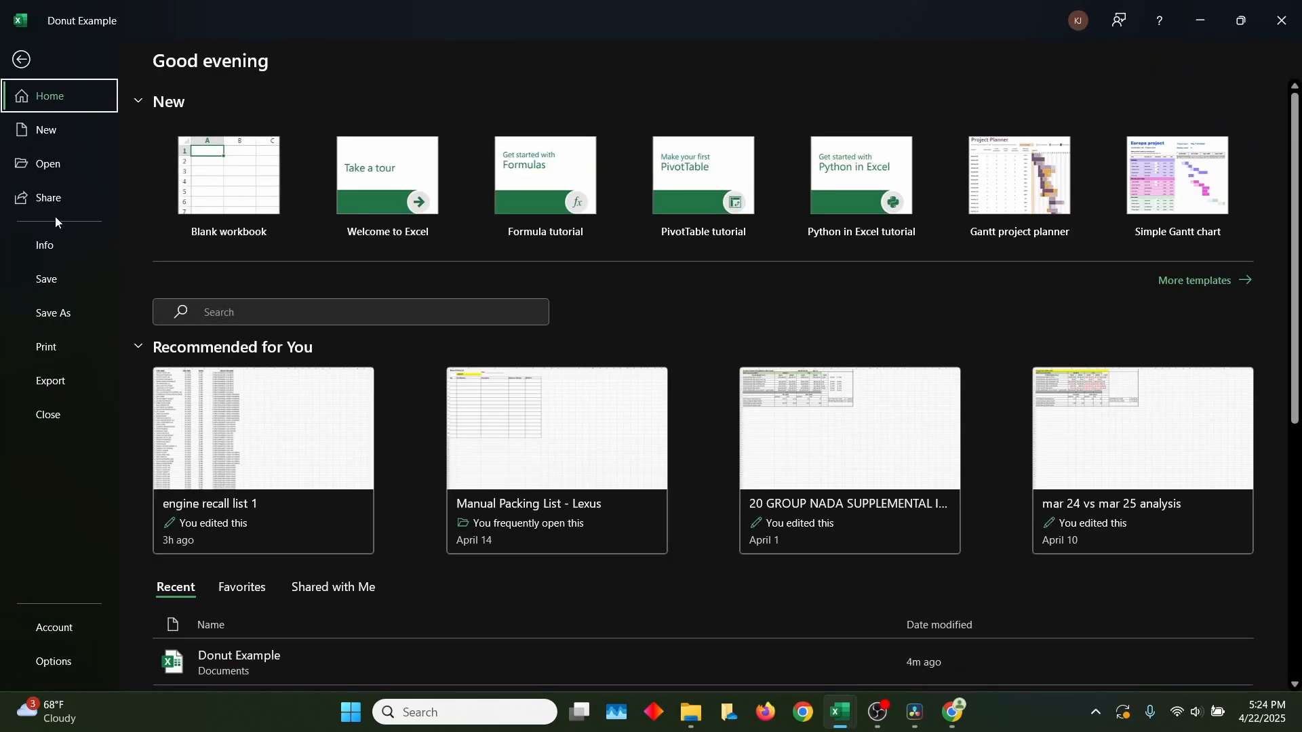
pyautogui.click(53, 314)
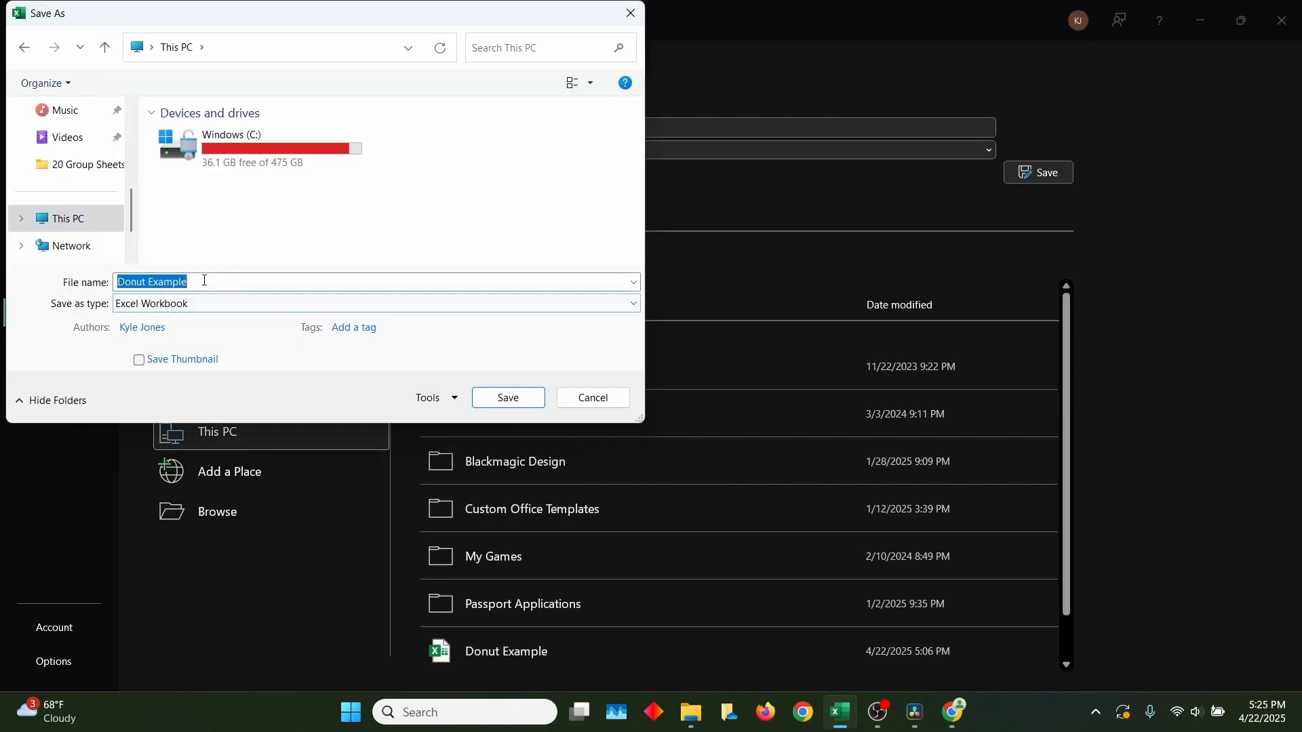
pyautogui.click(201, 304)
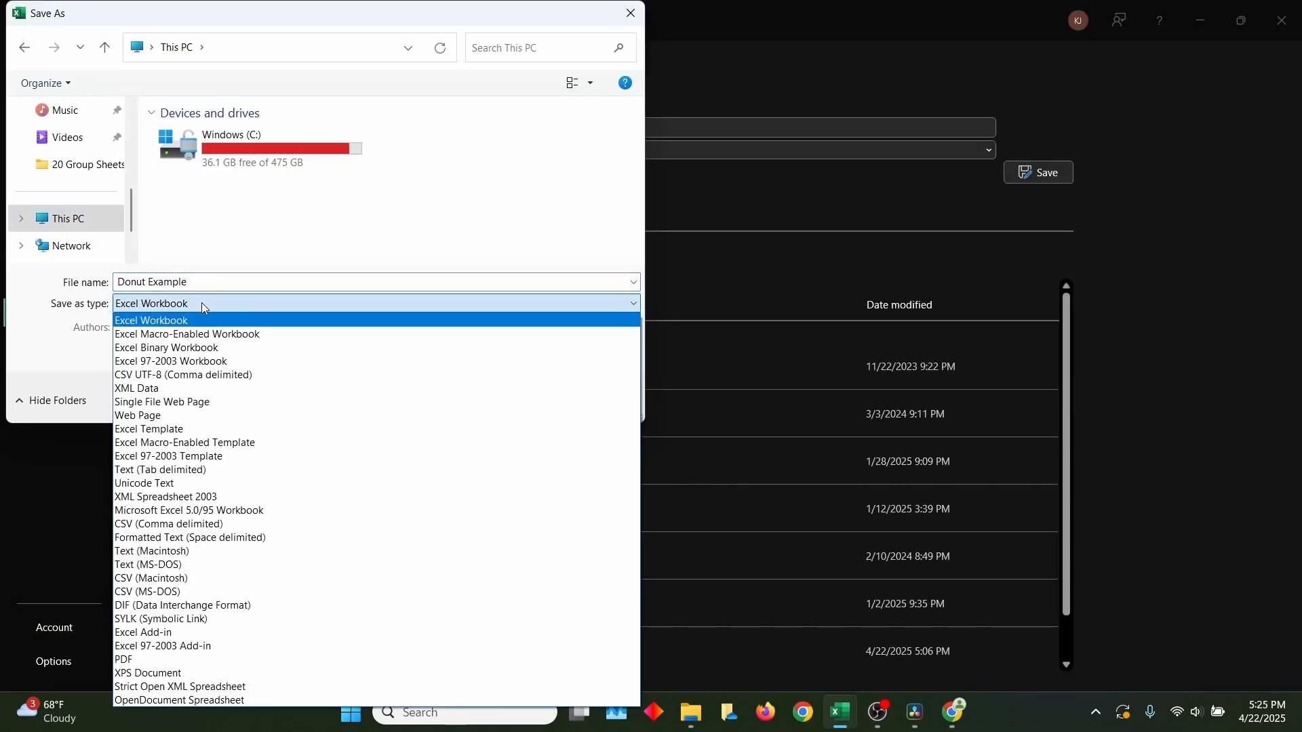
pyautogui.click(245, 377)
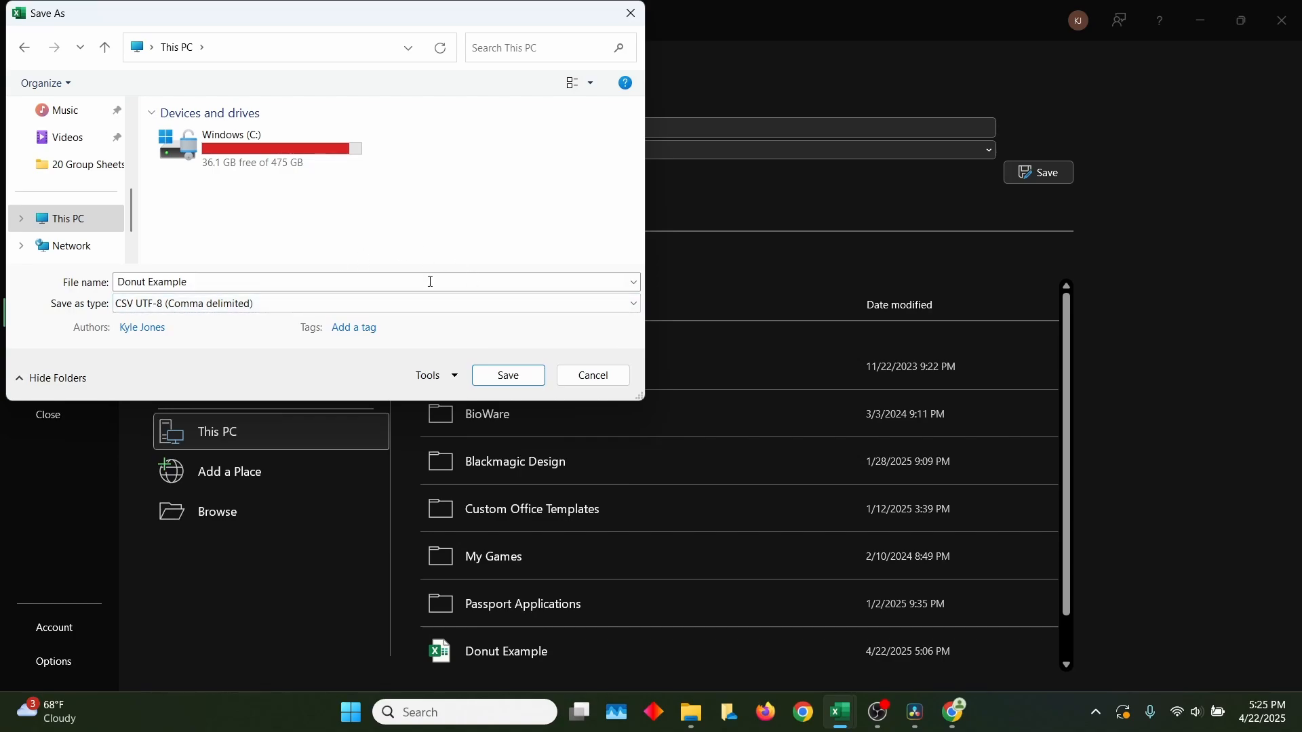
pyautogui.click(512, 375)
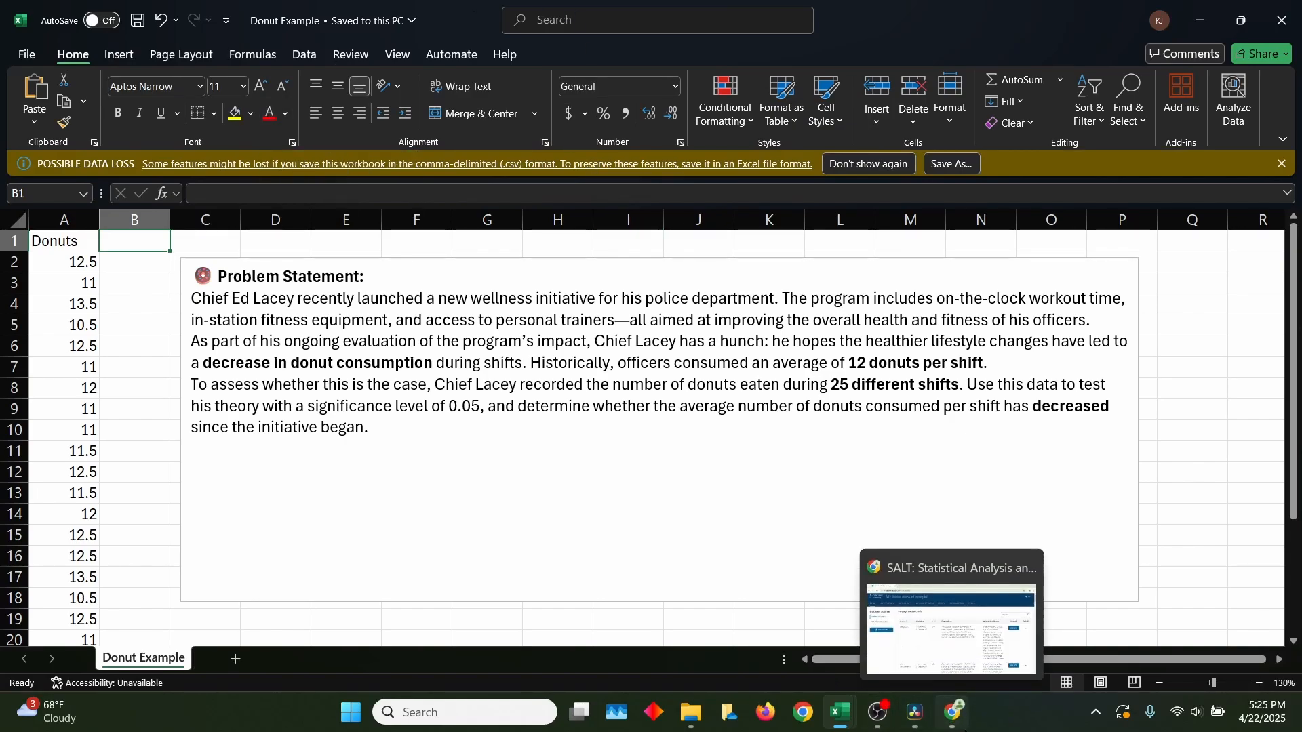
# Switch to SALT in Chrome and upload the Donut Example CSV file as a raw dataset.
pyautogui.click(965, 730)
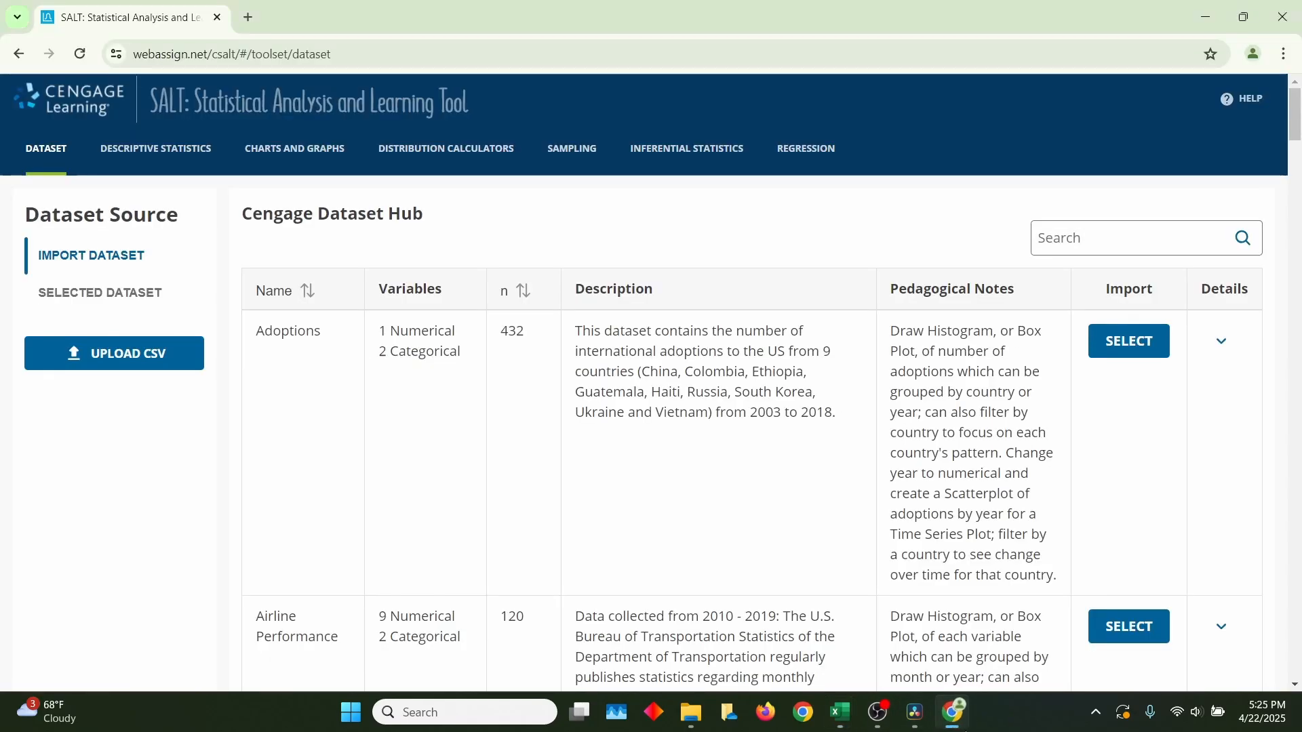
pyautogui.click(160, 370)
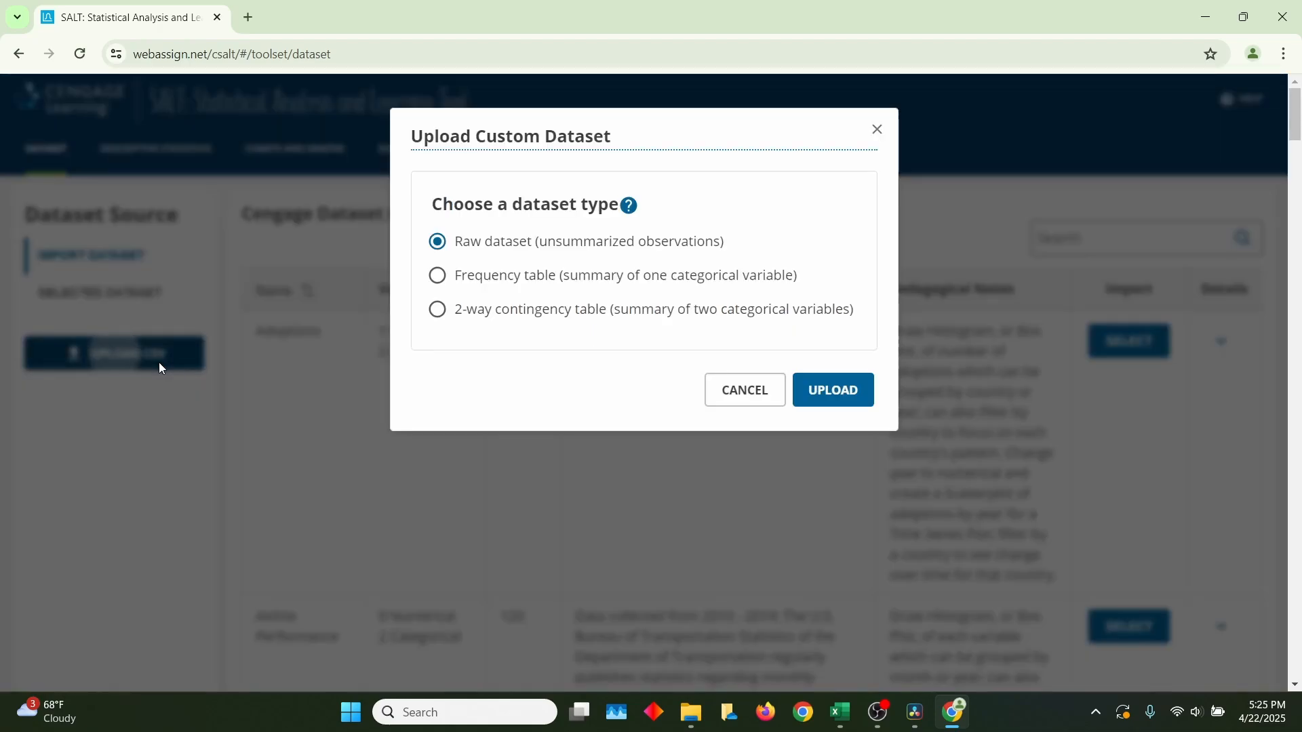
pyautogui.click(834, 390)
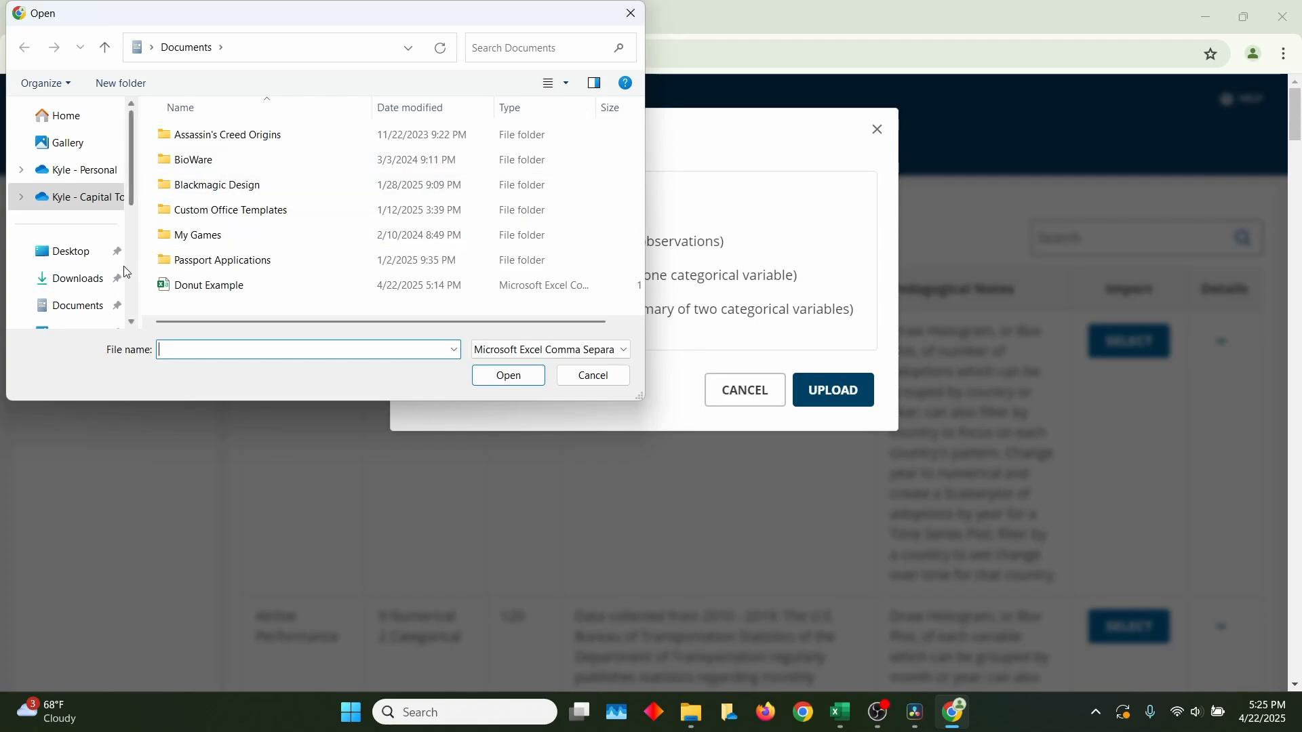
pyautogui.click(221, 287)
pyautogui.click(510, 376)
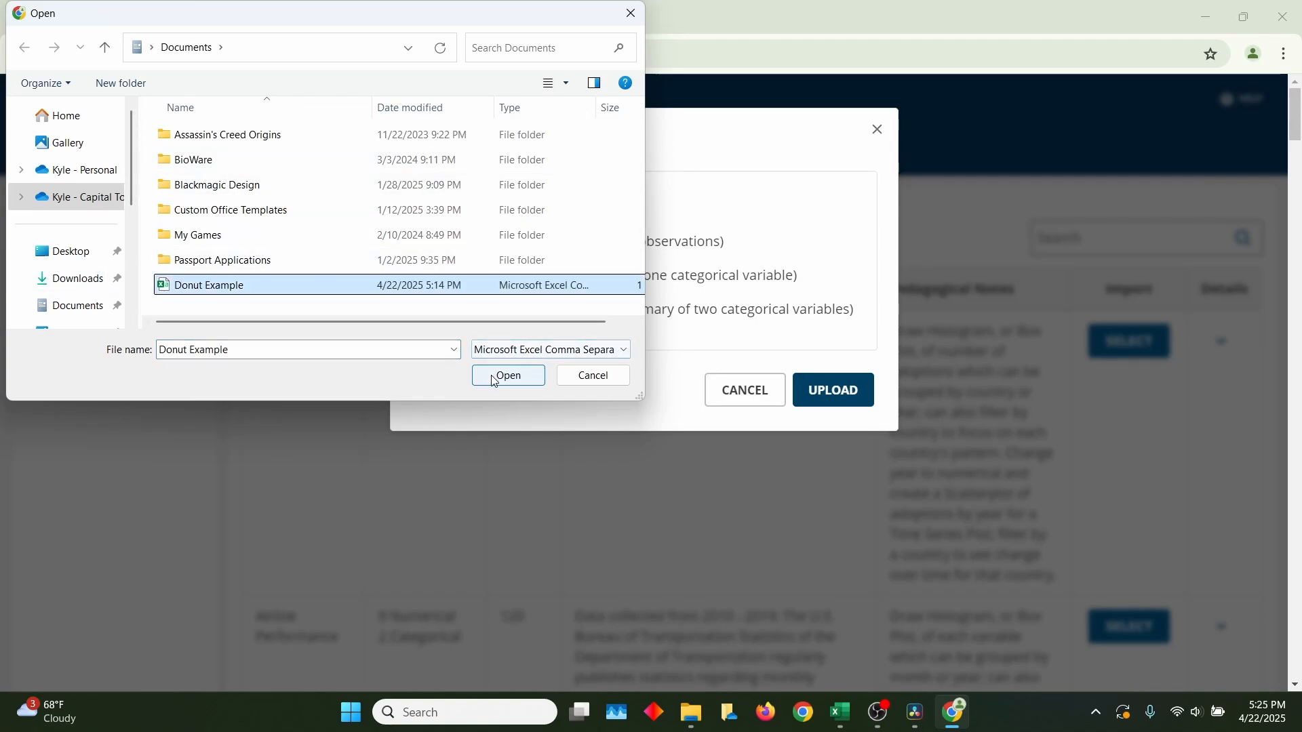
# Import Donuts as a numerical variable and look through the loaded dataset rows.
pyautogui.click(478, 261)
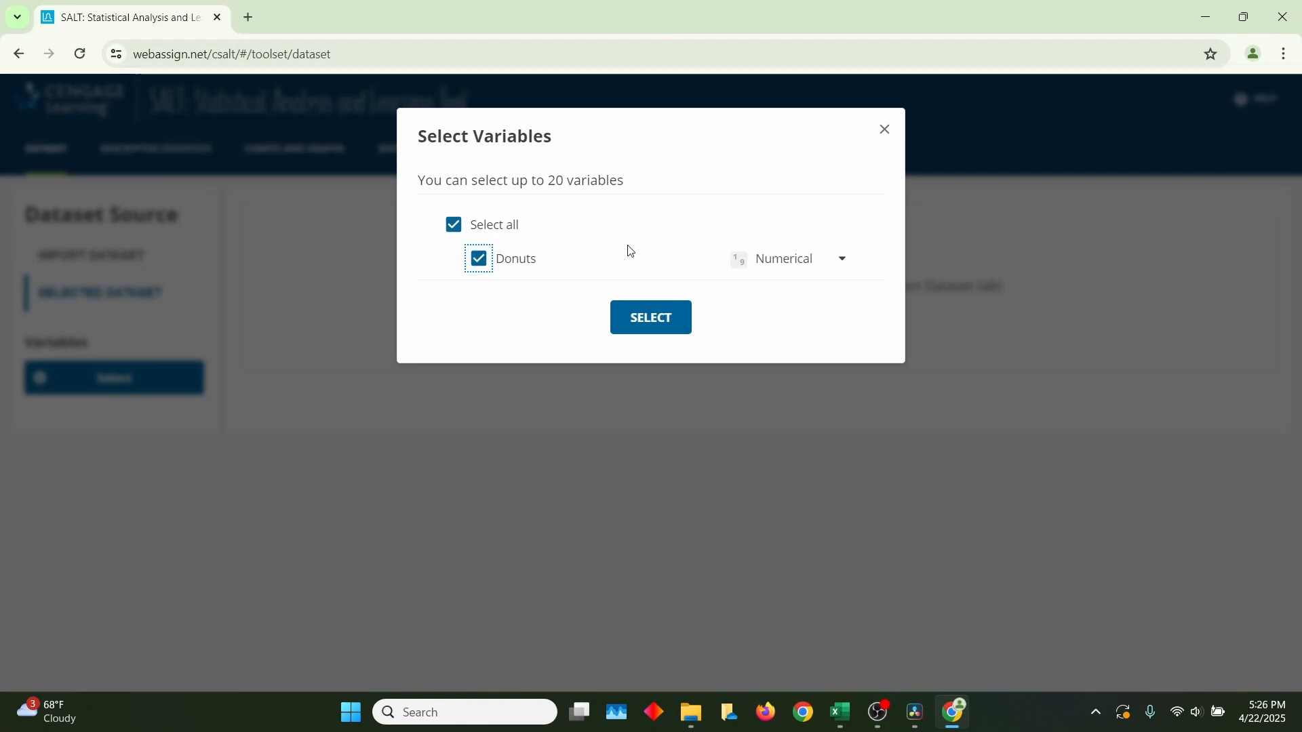
pyautogui.click(667, 331)
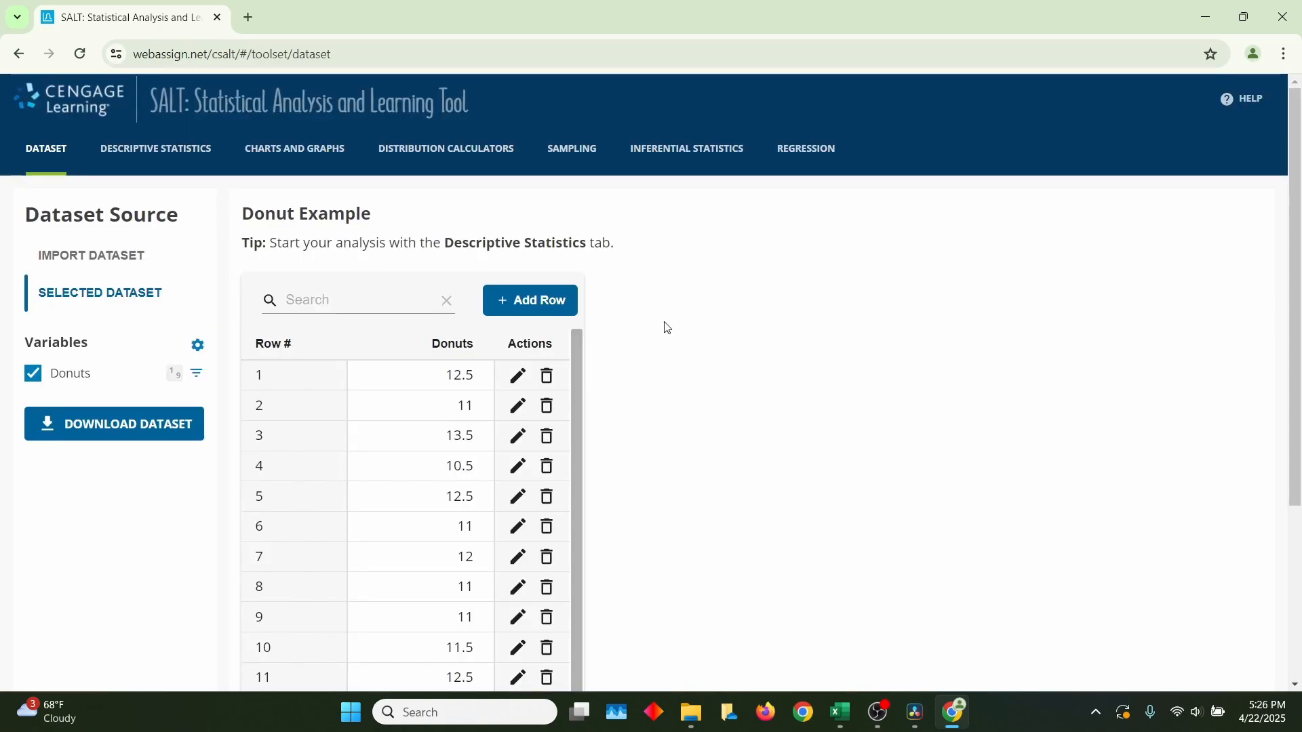
pyautogui.scroll(-4, 494, 455)
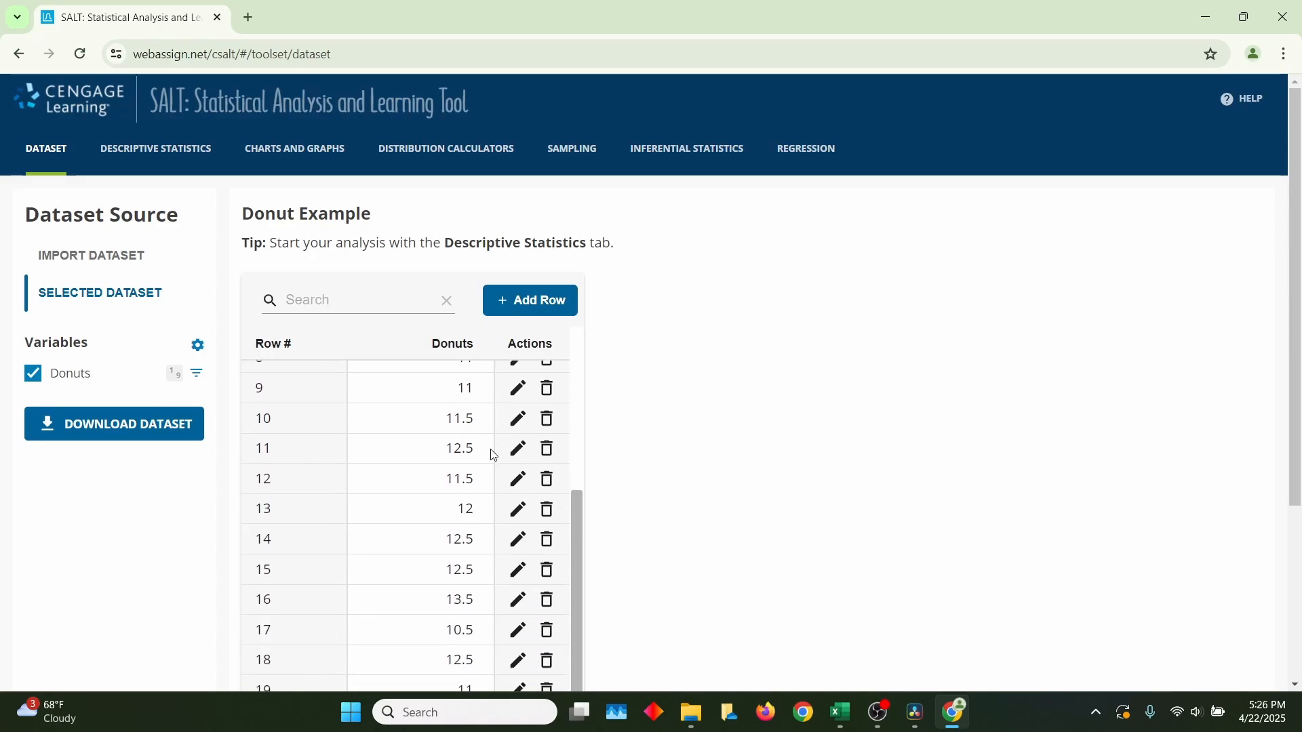
pyautogui.scroll(4, 494, 456)
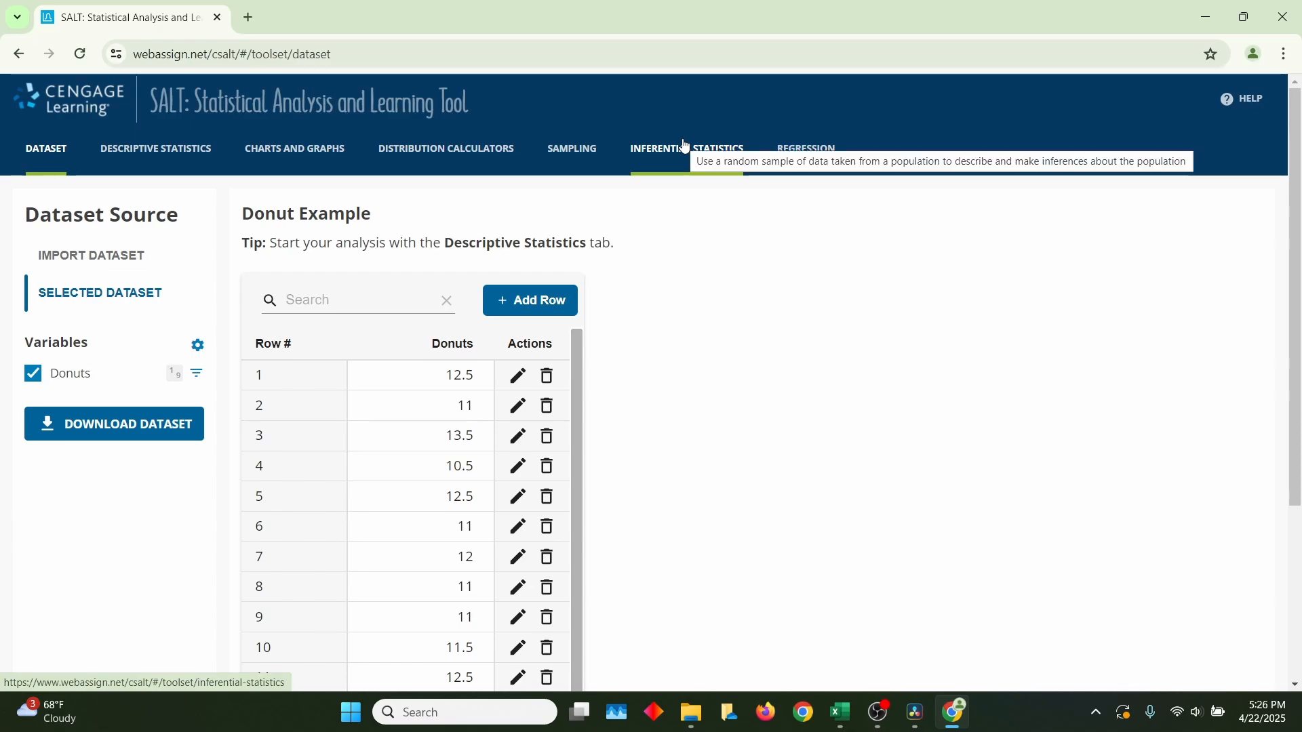
# Set up a One Sample t hypothesis test on the Donuts variable with a hypothesized mean of 12.
pyautogui.click(668, 158)
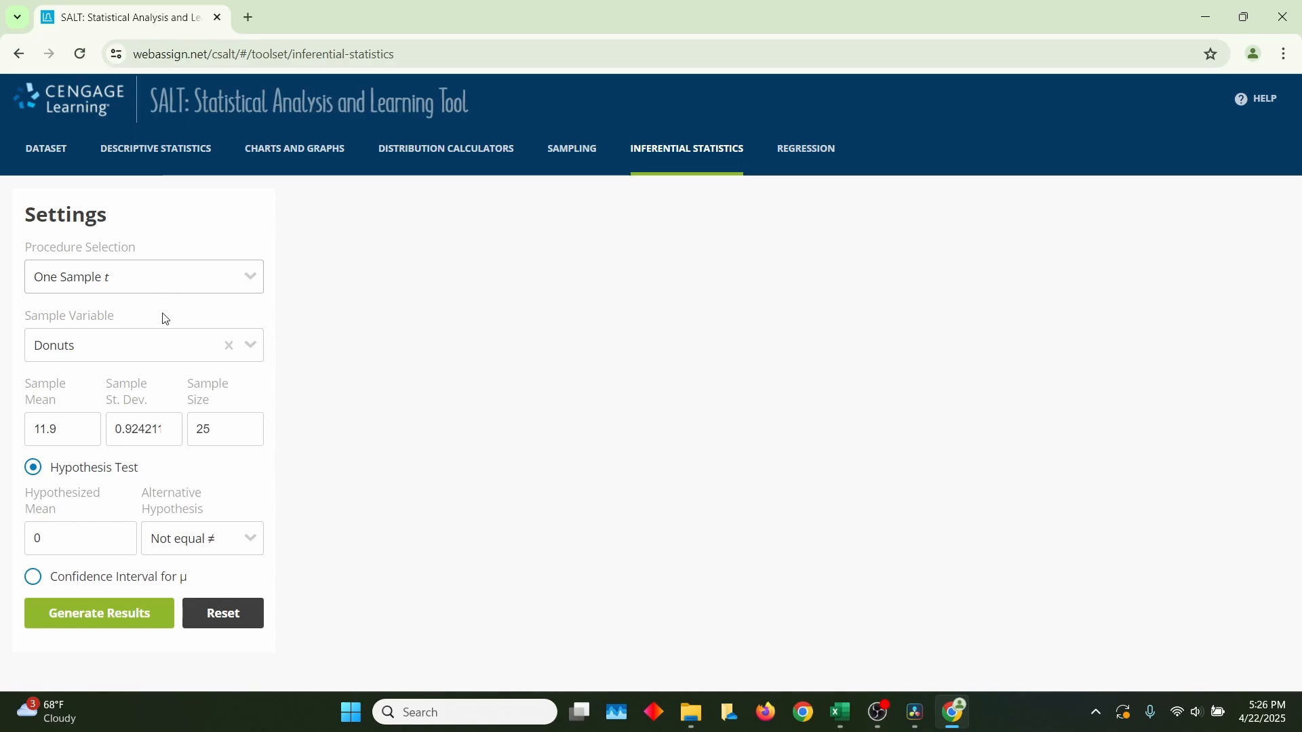
pyautogui.click(120, 346)
pyautogui.click(120, 346)
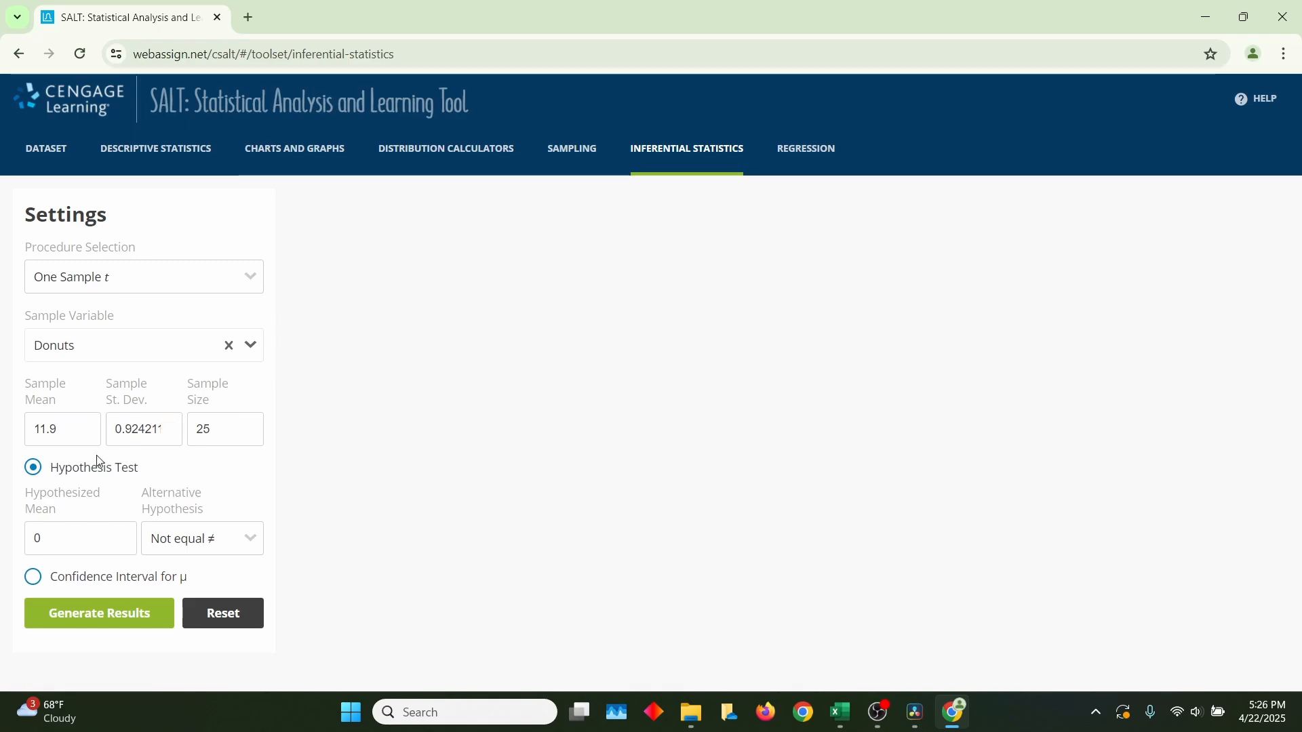
pyautogui.click(65, 543)
pyautogui.press('BackSpace')
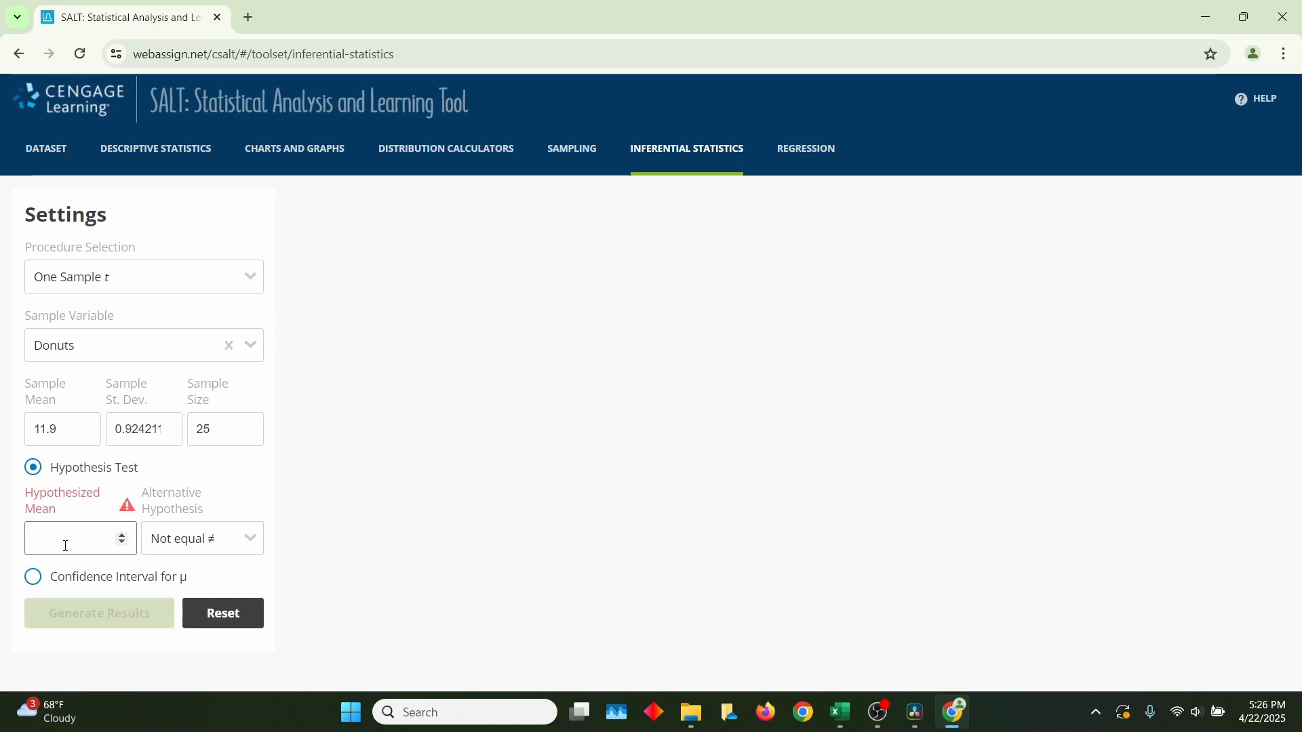
pyautogui.write('12')
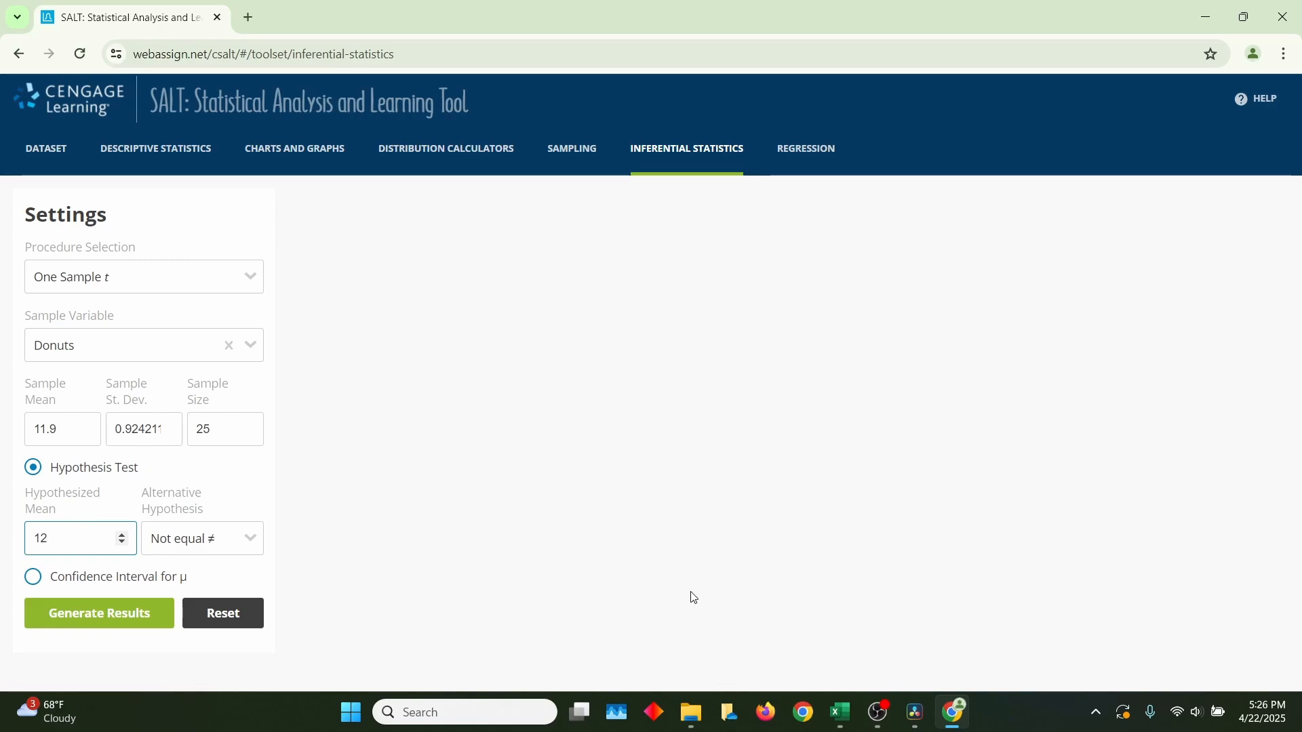
# Switch to the Donut Example workbook in Excel and add the hypotheses "H0: mean=12" and "H1: mean<12" below the problem statement.
pyautogui.moveTo(843, 727)
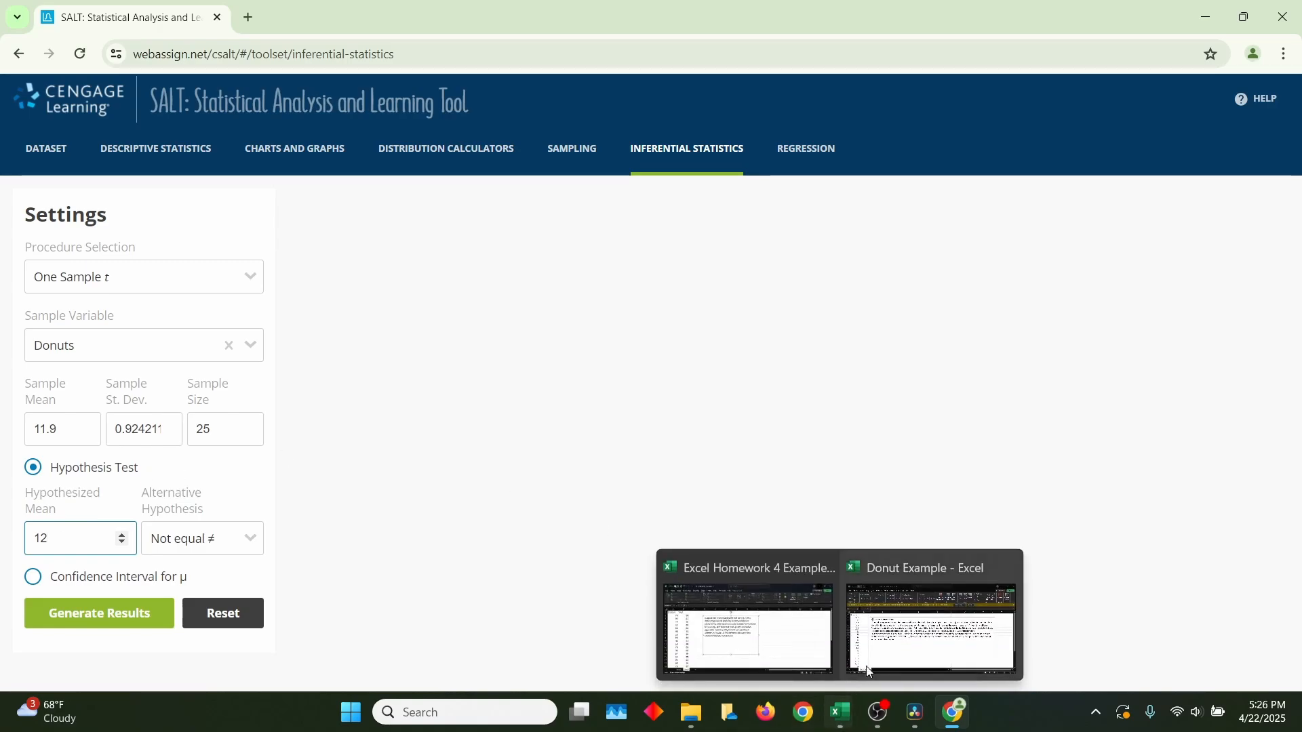
pyautogui.click(933, 631)
pyautogui.click(419, 436)
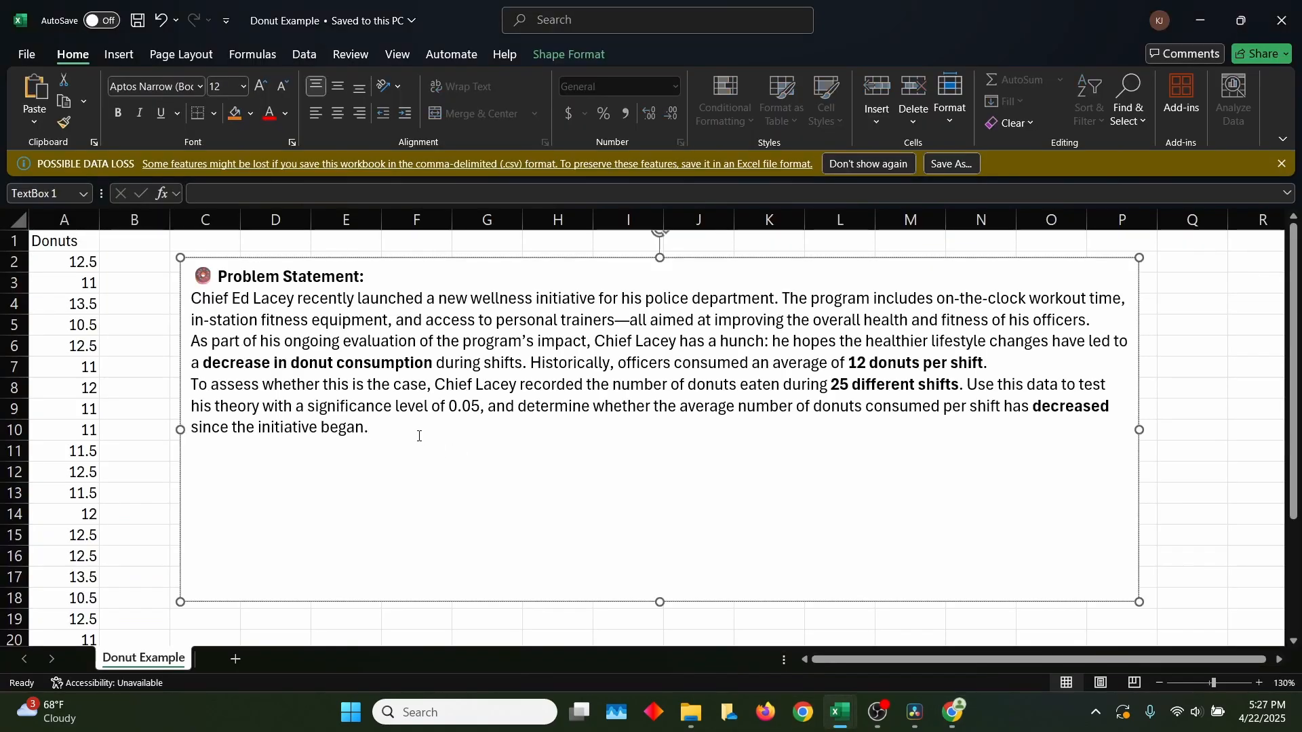
pyautogui.press('Return')
pyautogui.press('Return')
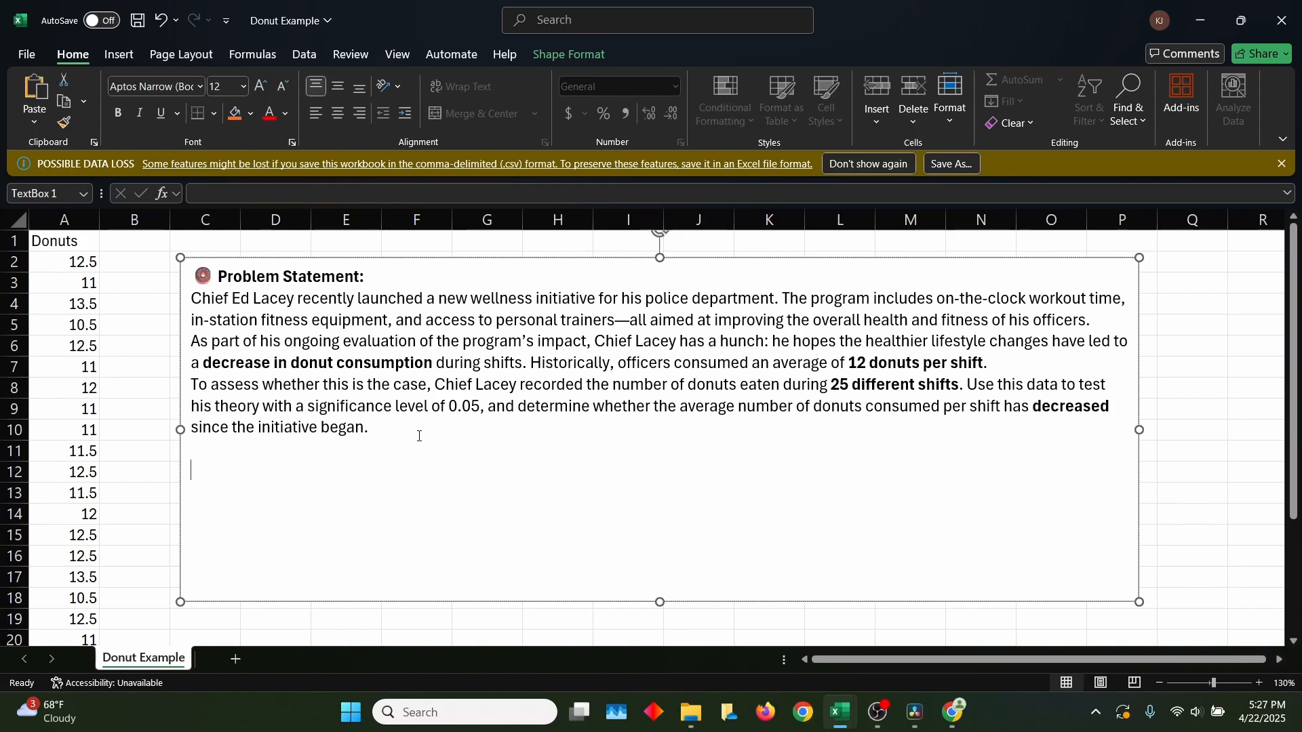
pyautogui.write('H0:')
pyautogui.write('mean=12')
pyautogui.press('Return')
pyautogui.write('H')
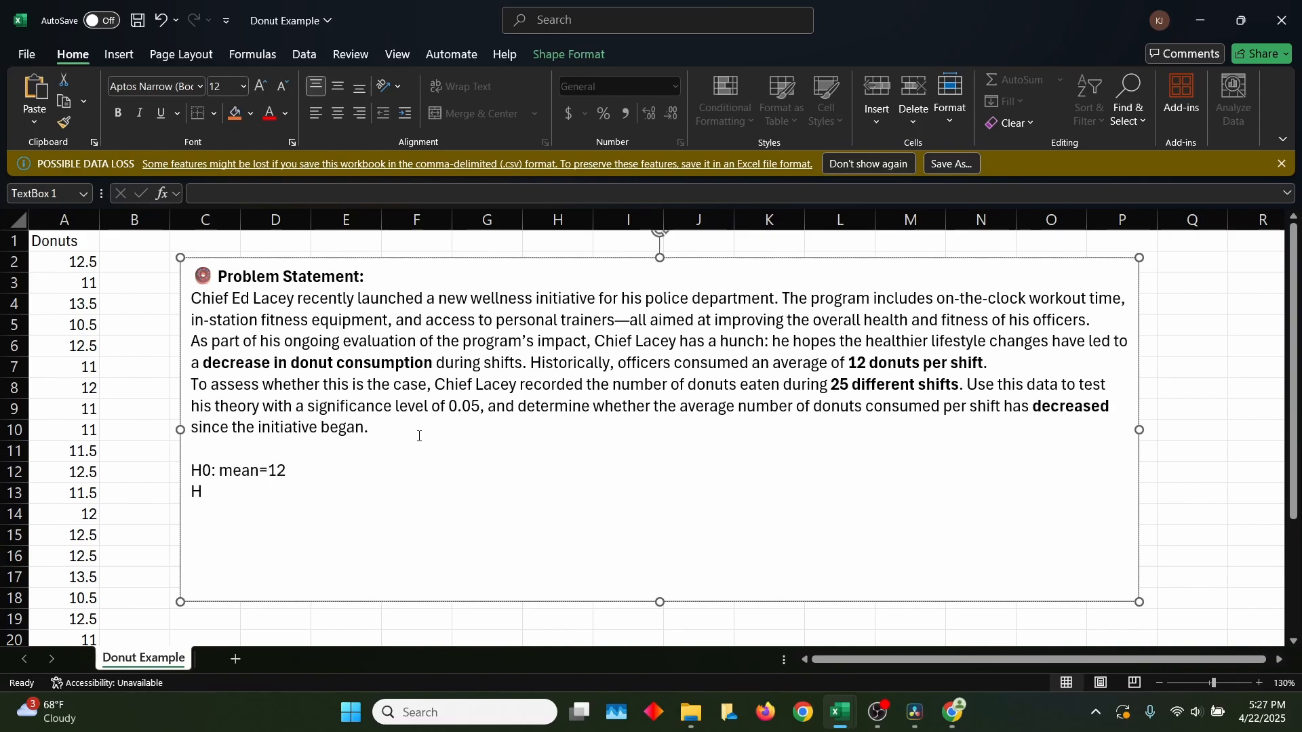
pyautogui.write('1: mean')
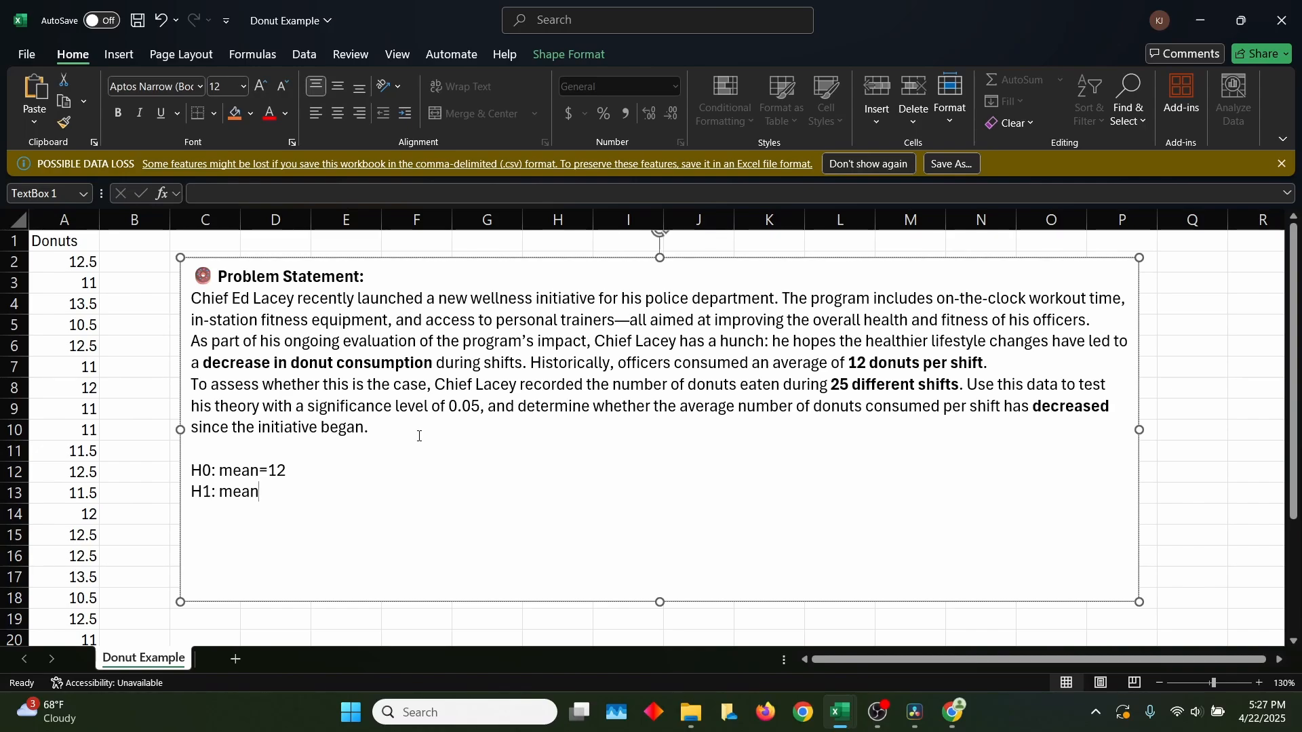
pyautogui.write('<')
# Switch to SALT in Chrome, set the alternative hypothesis to Less than < and generate the test results.
pyautogui.hotkey('alt', 'Tab')
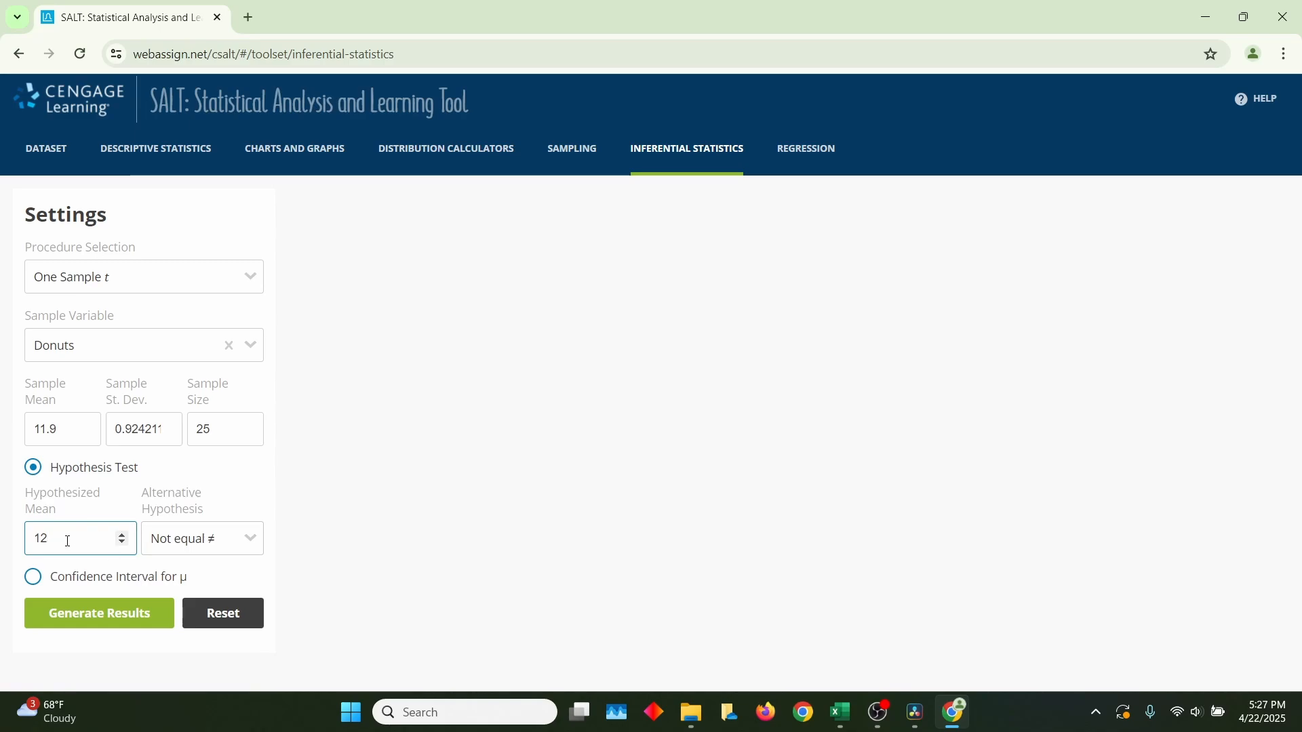
pyautogui.click(215, 541)
pyautogui.click(215, 618)
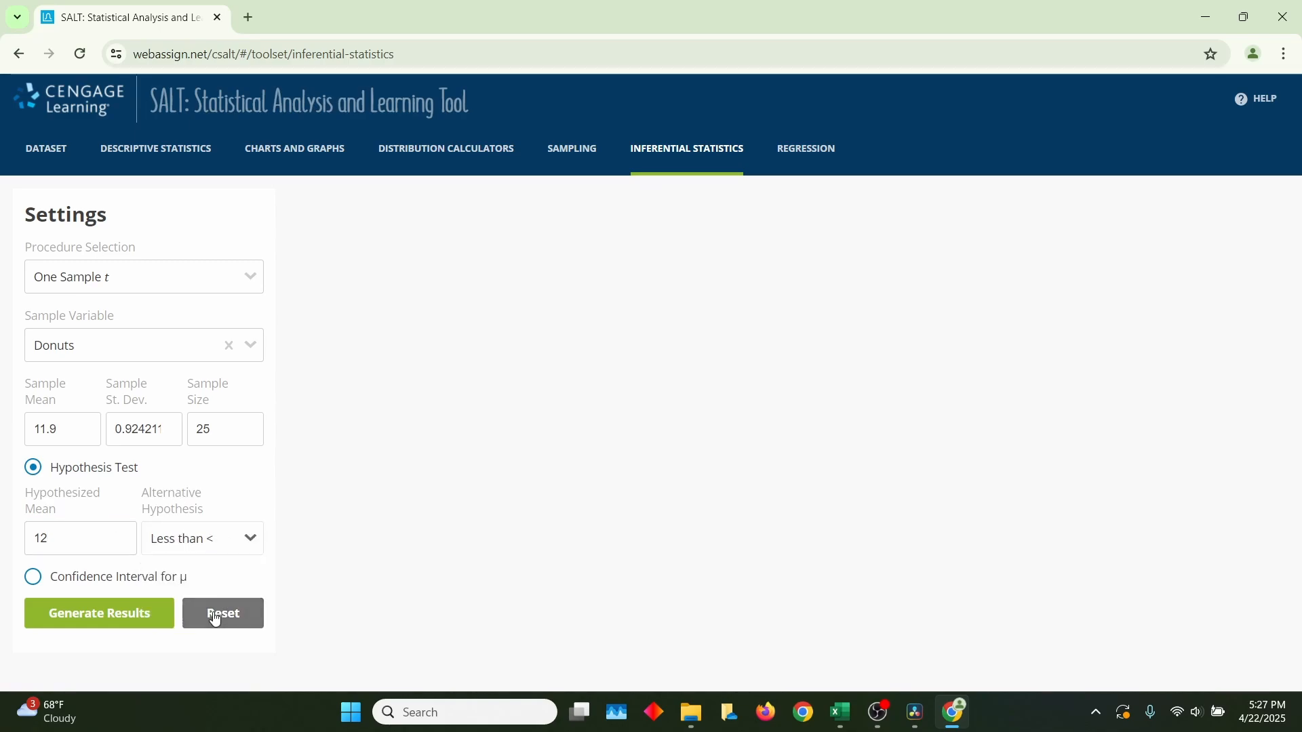
pyautogui.click(128, 628)
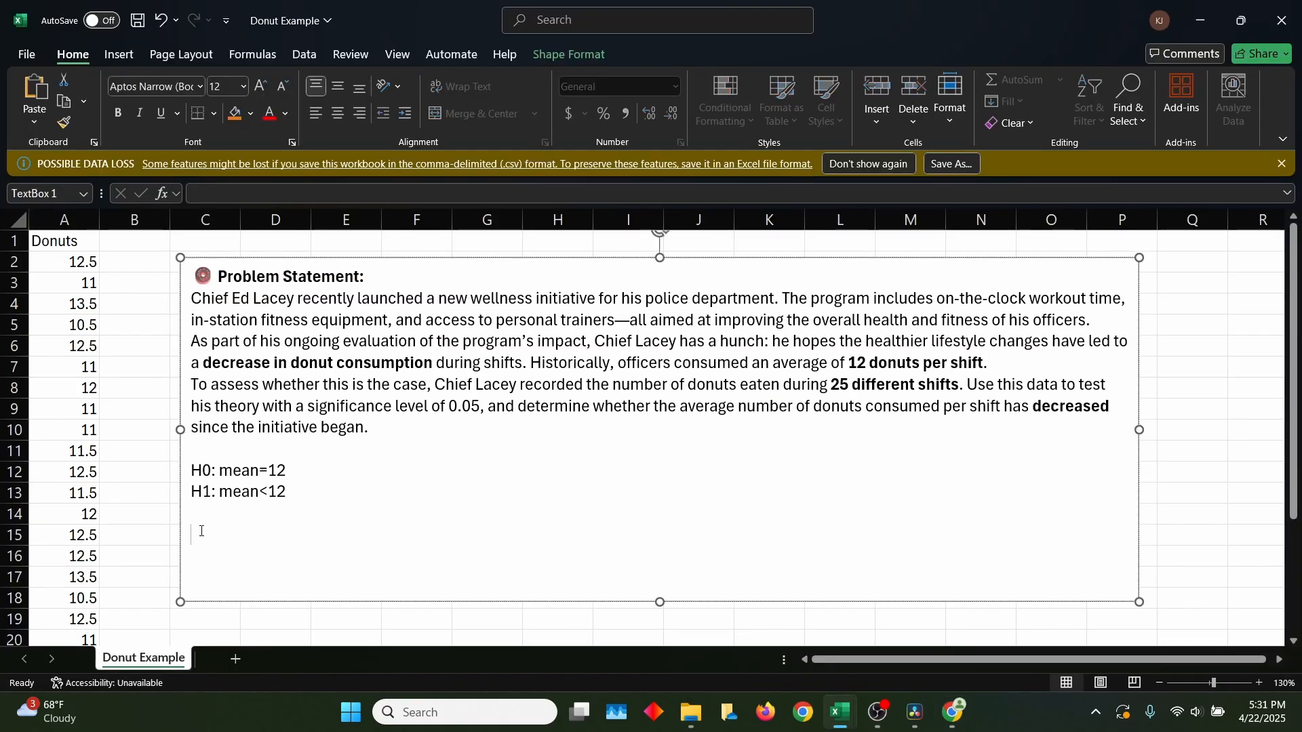
# Write a "Fail to reject the null" conclusion below the hypotheses in the Excel text box, stating that not enough evidence was gathered.
pyautogui.write('Fail to reject the null: Chief Lacey was not able to gather enough evidence to reject the null. There is not sufficient statistically significant evidence to say that donut consumption has decreased.')
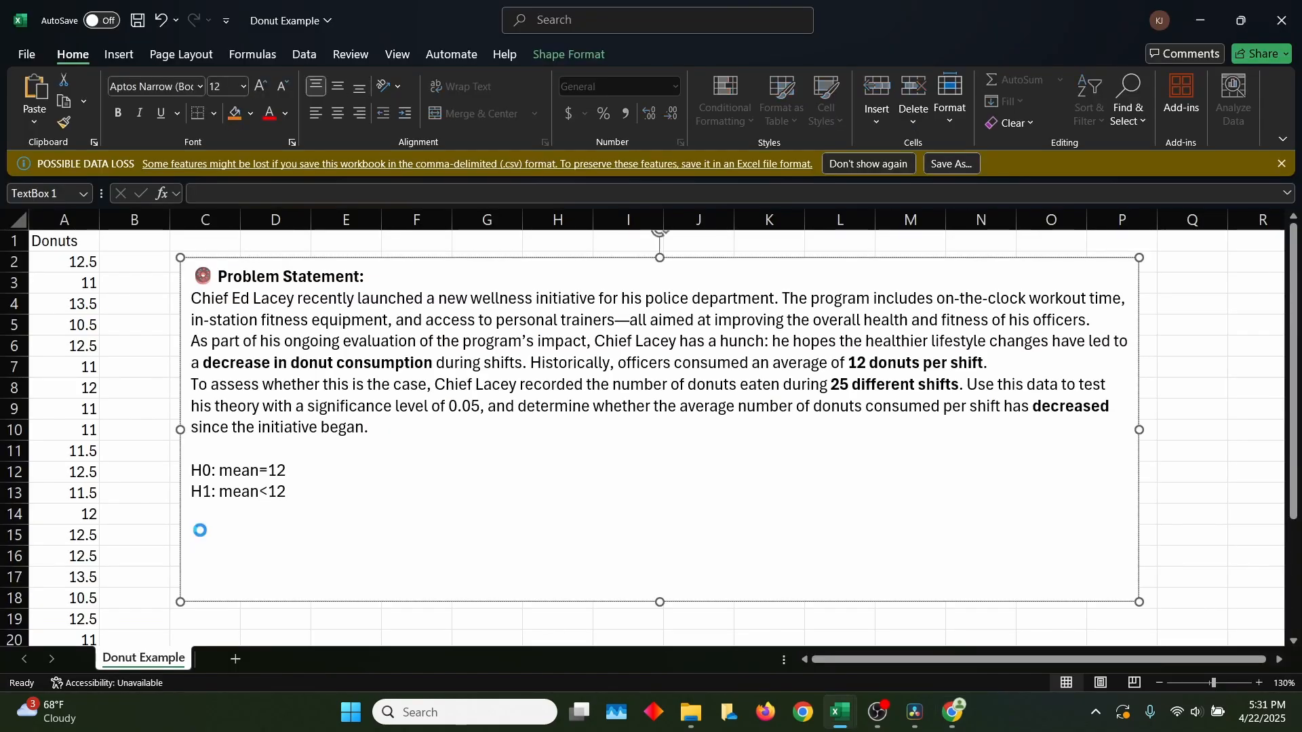